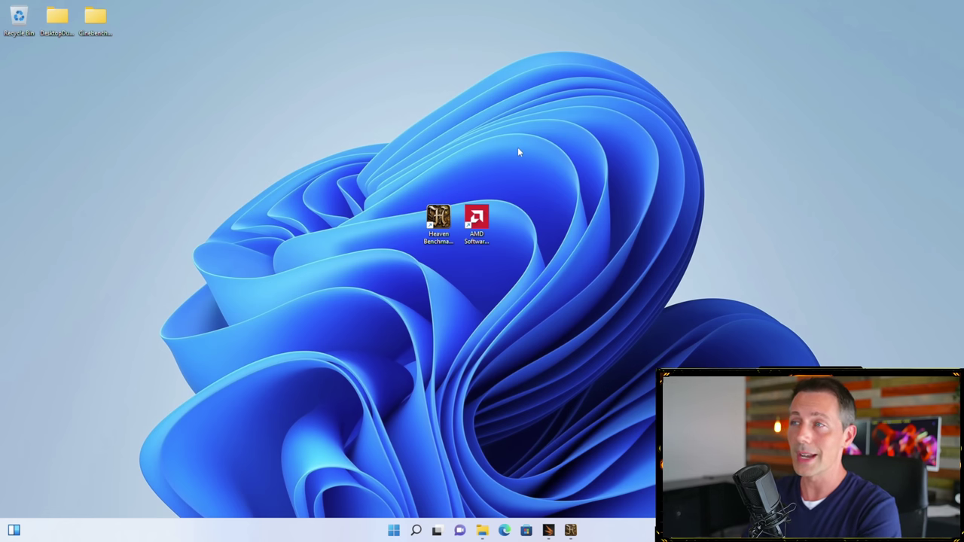
- Launch AMD Software: Adrenalin Edition from its desktop shortcut and maximize the window
drag(624, 139, 287, 296)
click(586, 278)
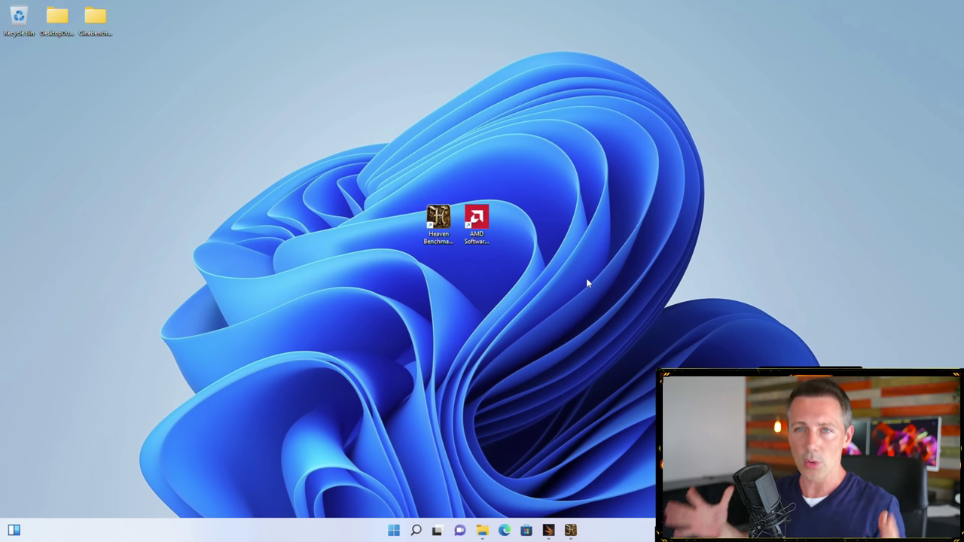
click(472, 215)
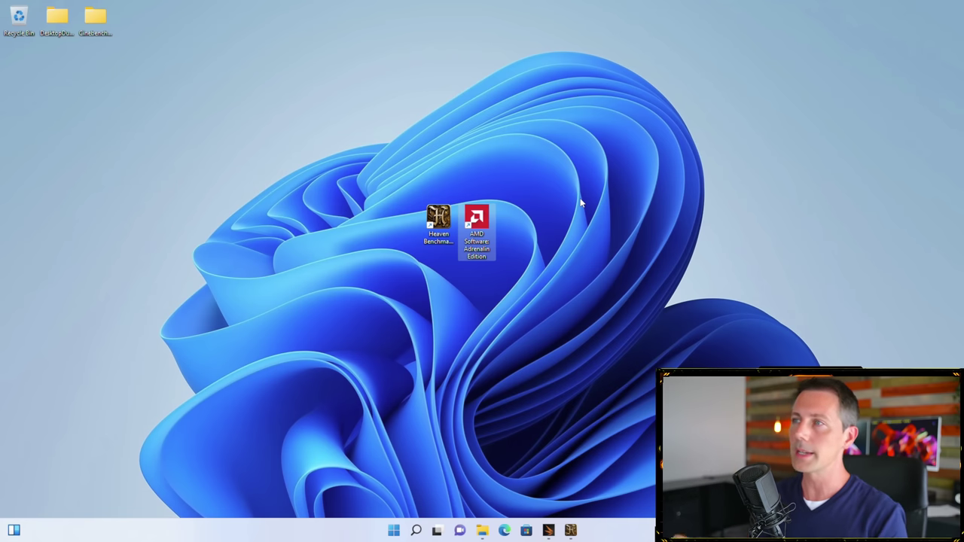
double_click(482, 214)
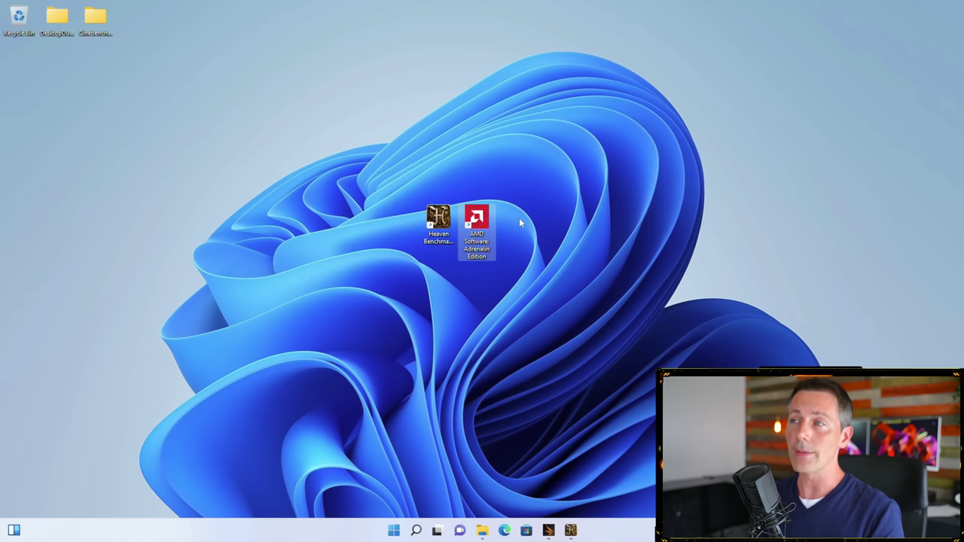
click(438, 219)
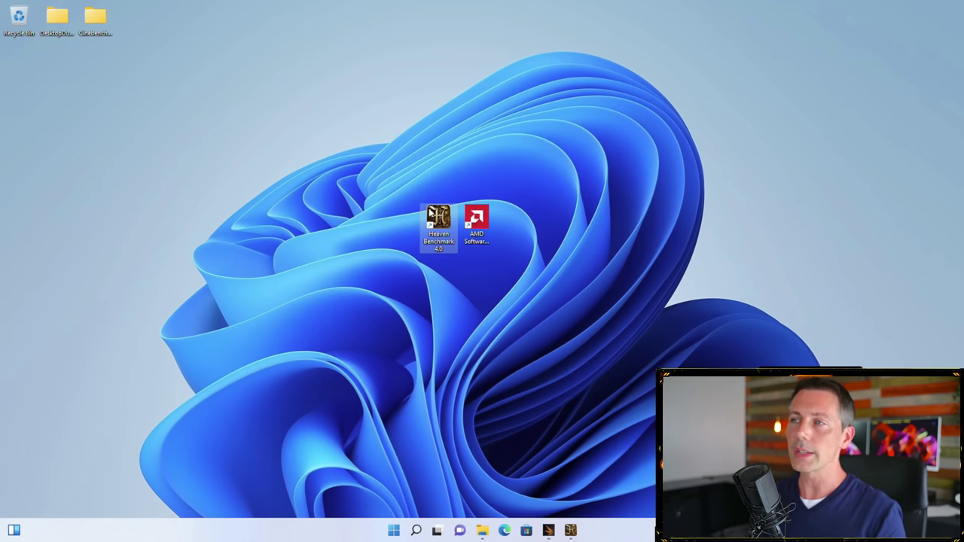
click(477, 222)
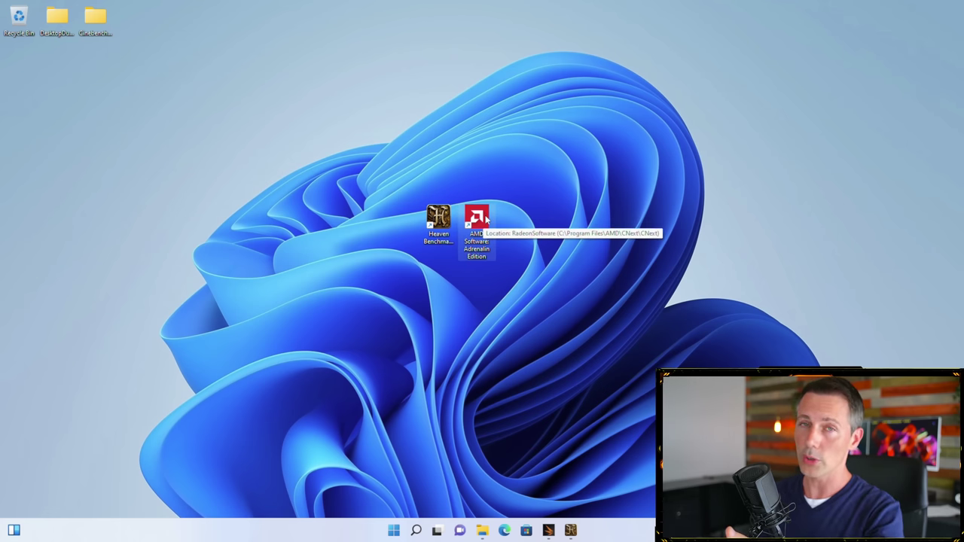
click(535, 186)
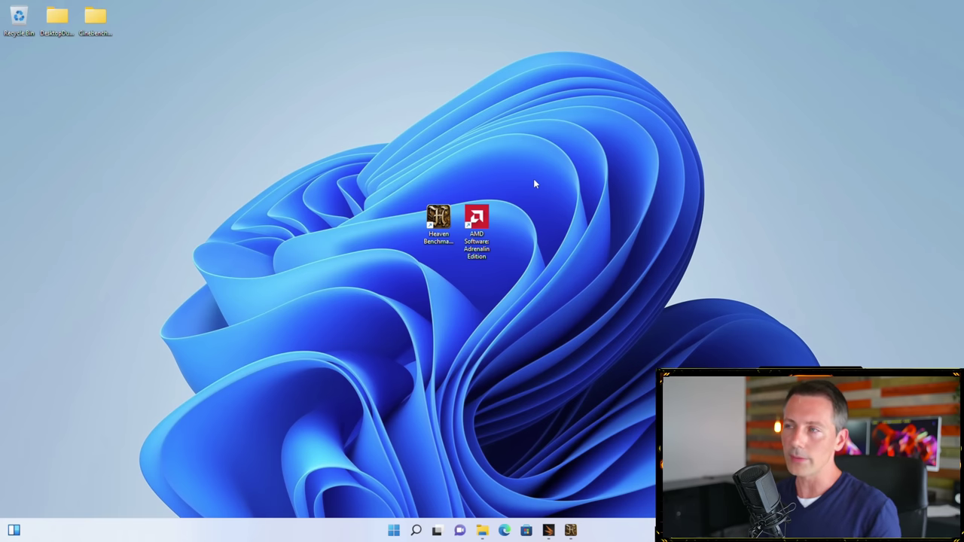
click(487, 222)
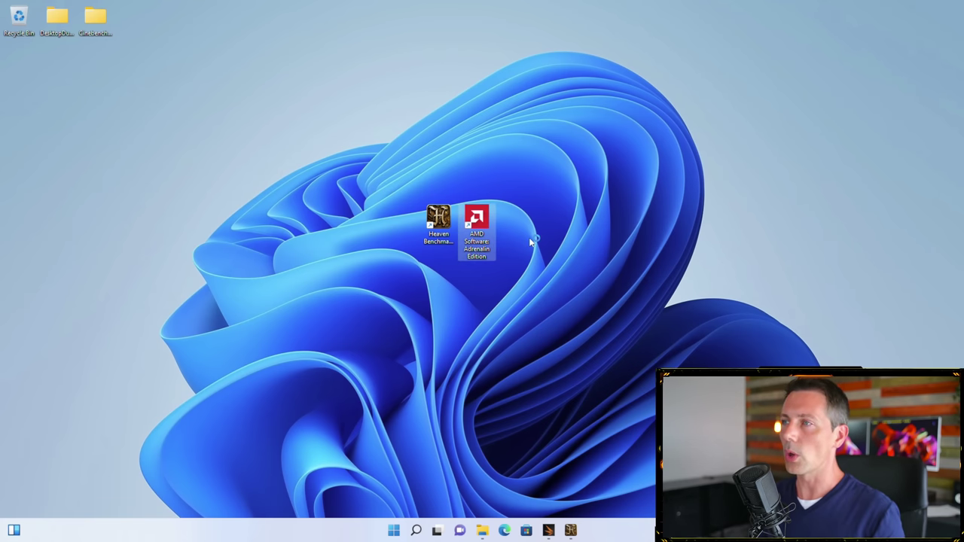
double_click(481, 223)
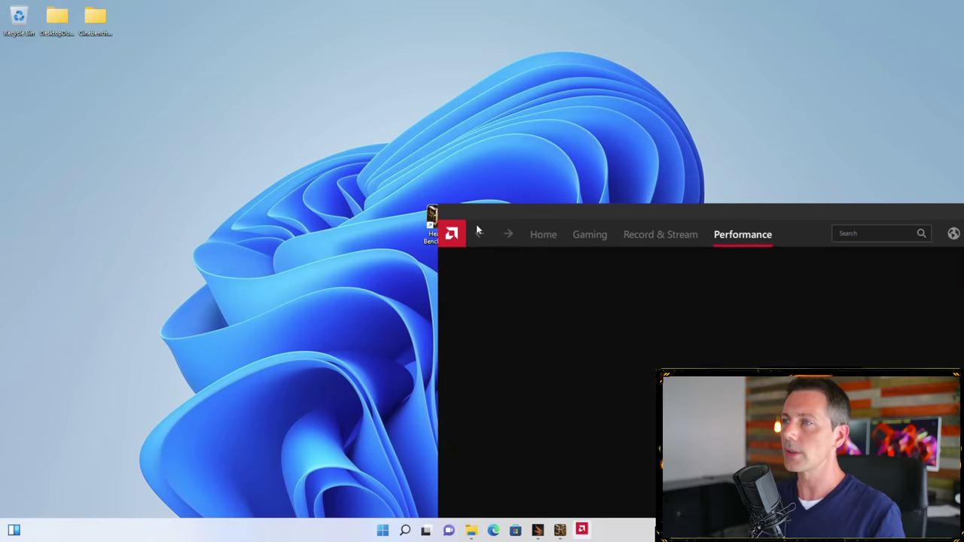
drag(574, 208, 253, 93)
double_click(254, 93)
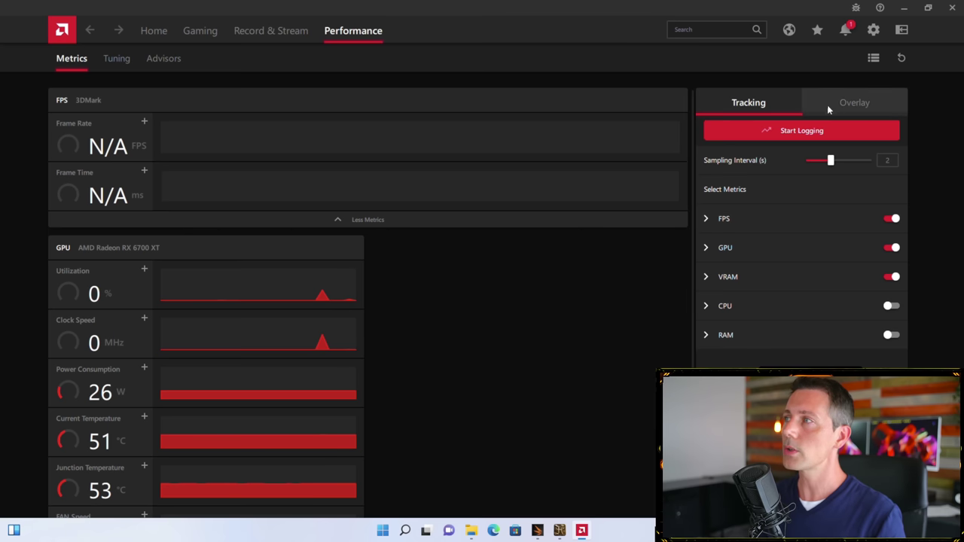
- Switch on the on-screen metrics overlay, leaving CPU and RAM tracking off
click(857, 103)
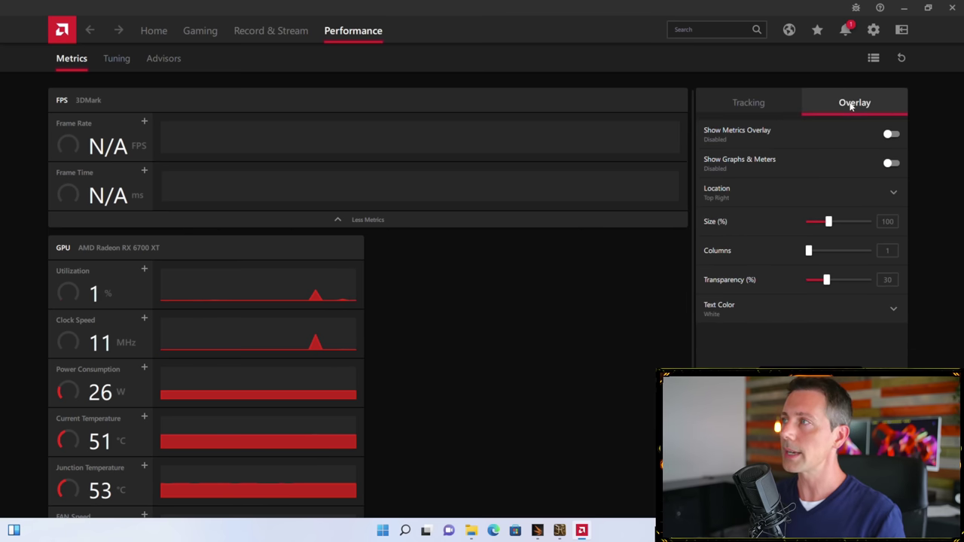
click(890, 134)
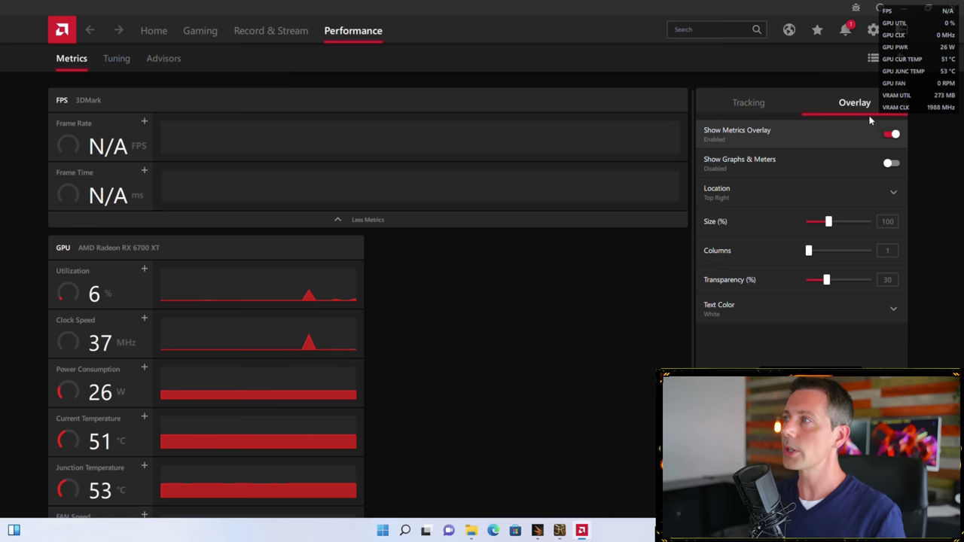
click(753, 104)
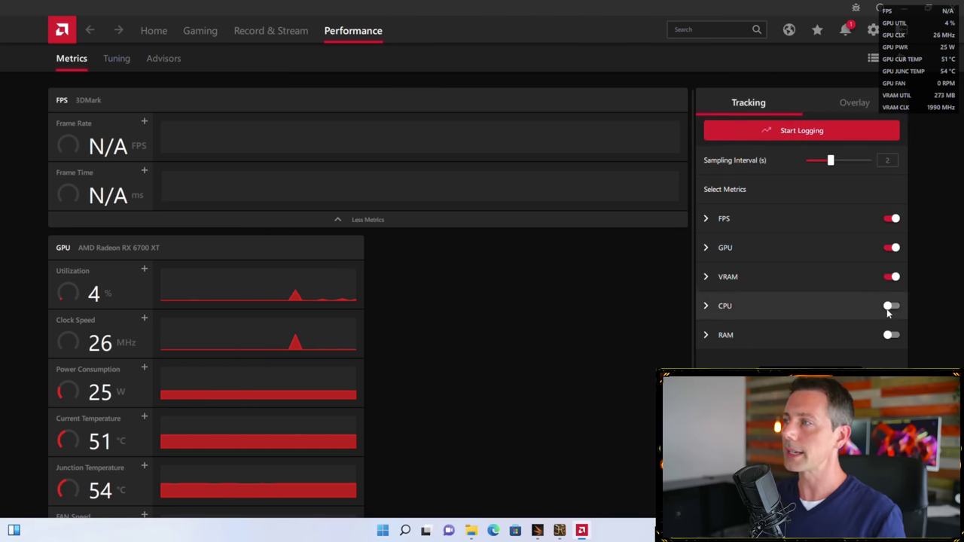
click(890, 335)
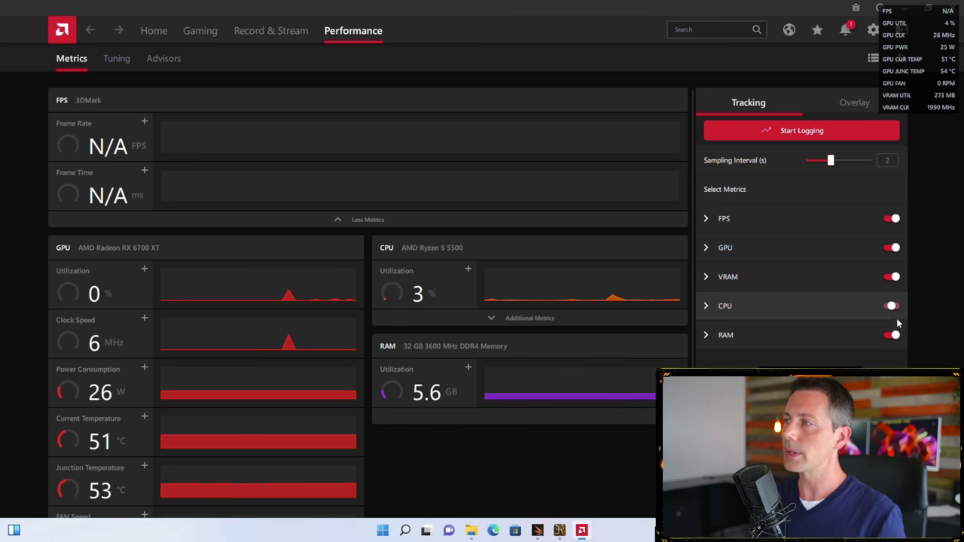
click(890, 305)
click(890, 306)
click(889, 335)
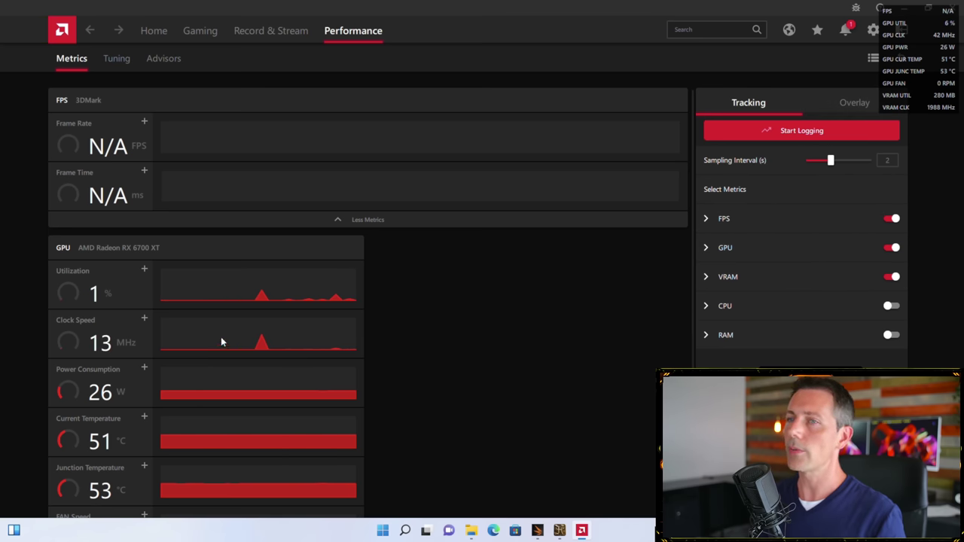
scroll(219, 336, down, 3)
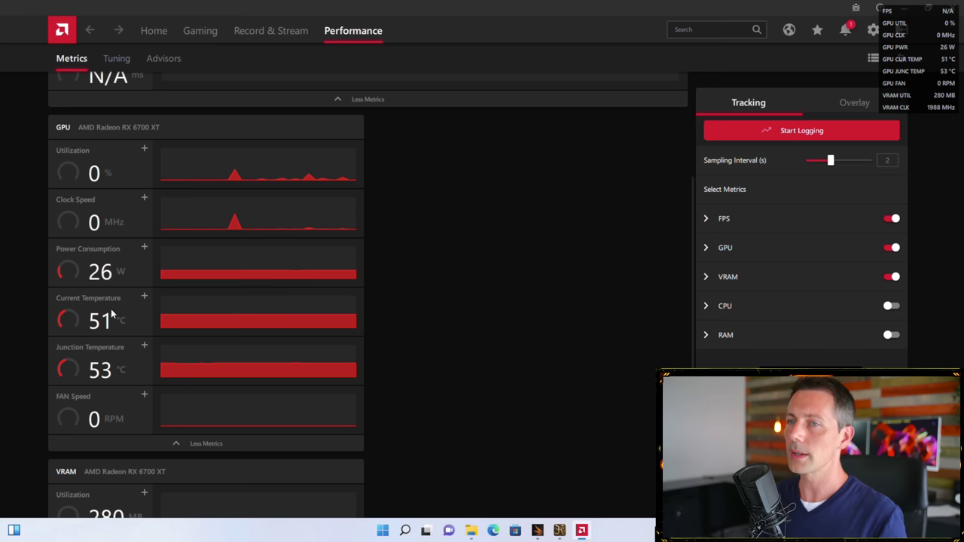
scroll(117, 171, up, 3)
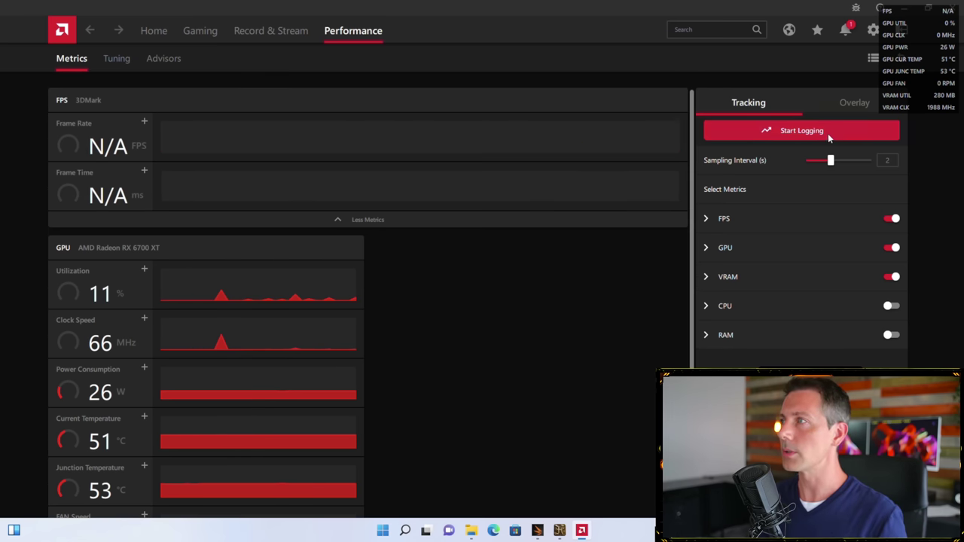
- Keep CPU and RAM tracking off and end with Show Metrics Overlay enabled
click(891, 306)
click(891, 305)
click(892, 335)
click(891, 335)
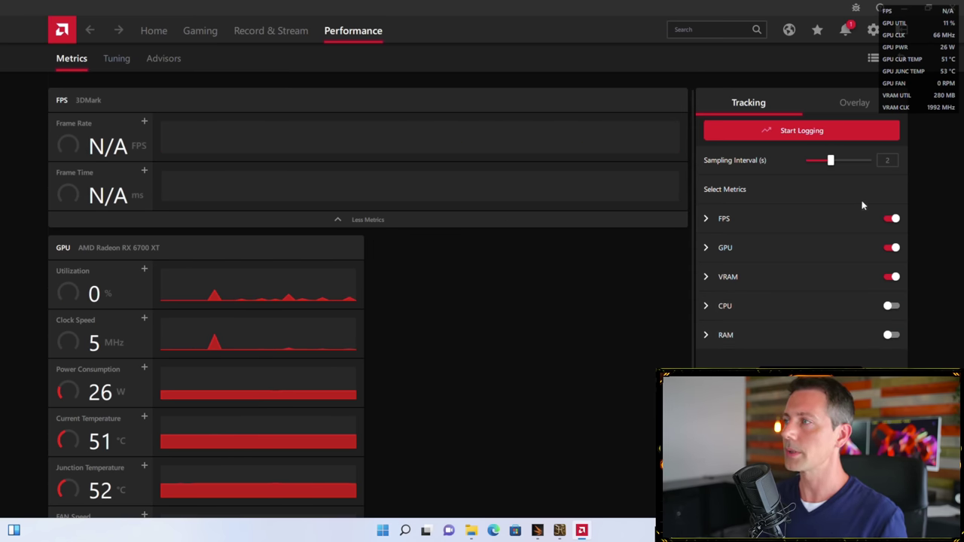
click(844, 104)
click(891, 134)
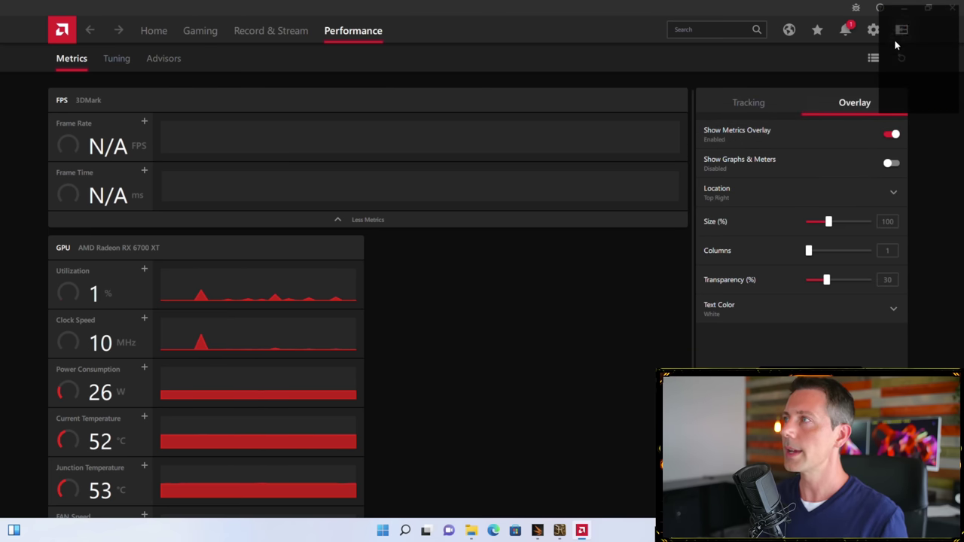
click(891, 134)
click(891, 134)
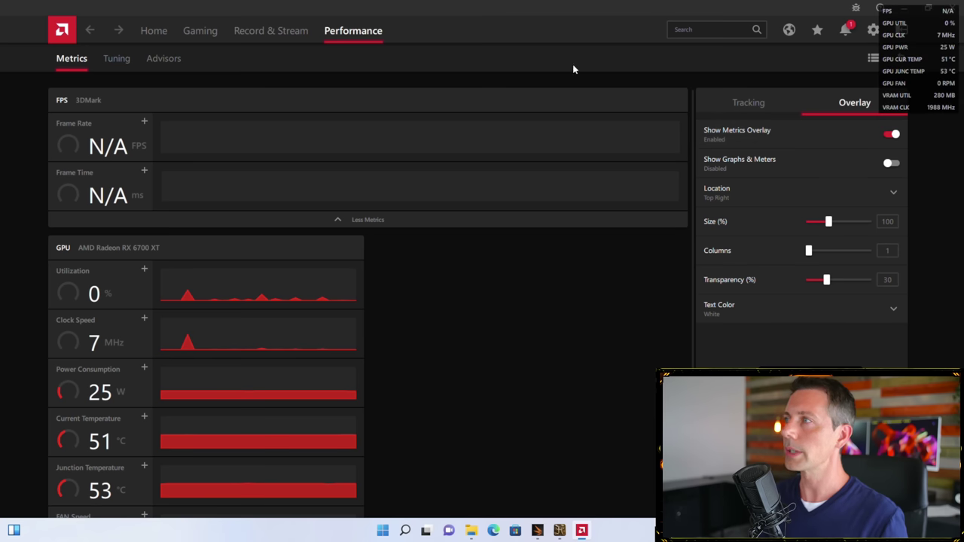
- Open the Tuning page and collapse System and CPU, leaving only the RX 6700 XT section
click(118, 60)
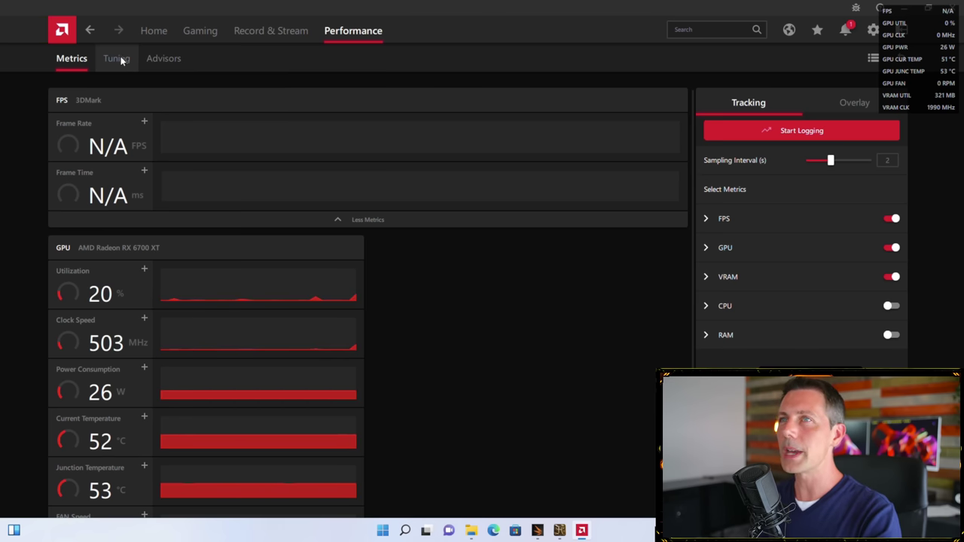
click(119, 59)
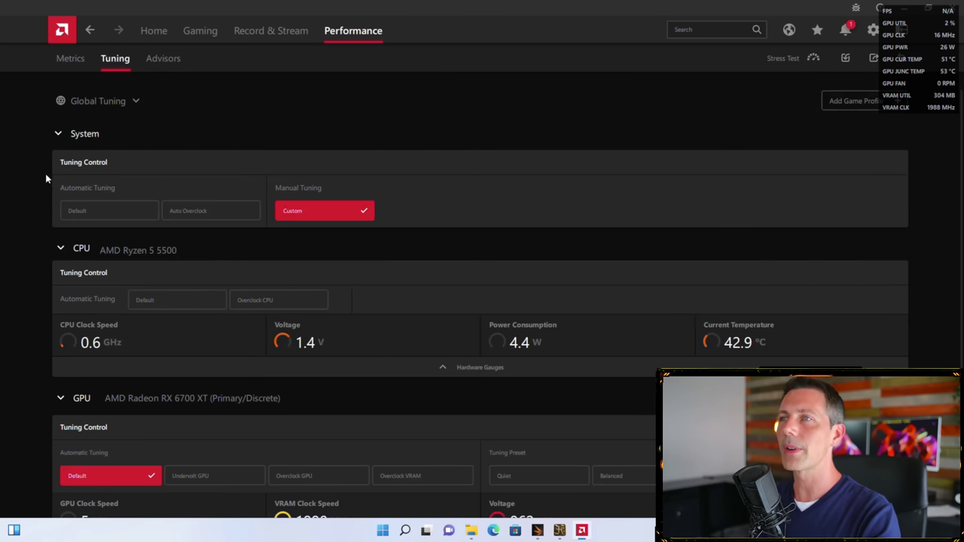
click(58, 135)
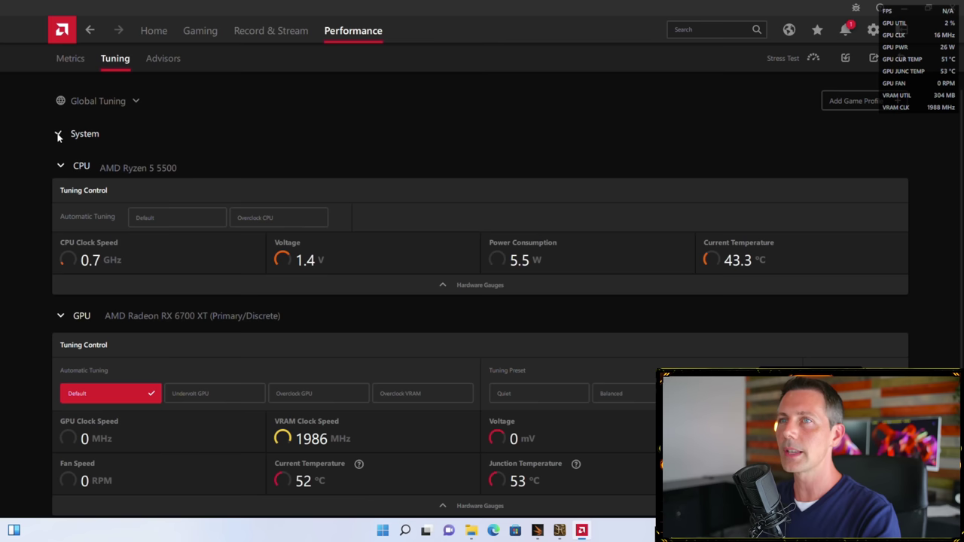
click(60, 168)
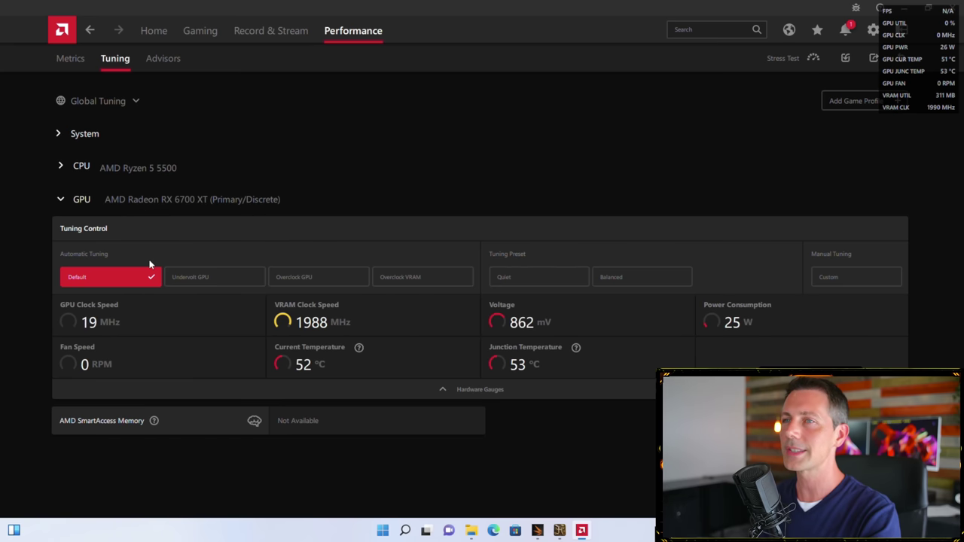
- Switch GPU tuning to Custom and enable manual GPU tuning, leaving VRAM tuning off
click(831, 280)
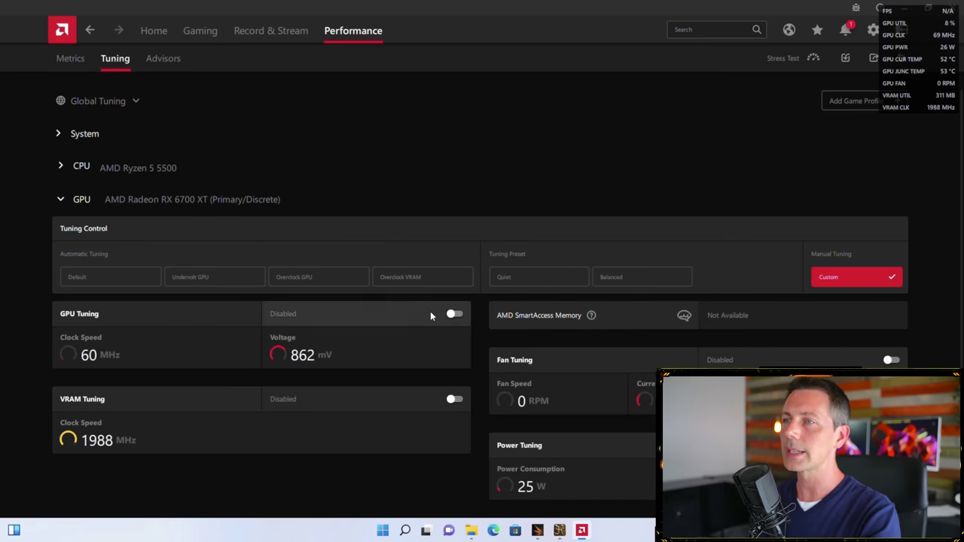
scroll(410, 316, down, 1)
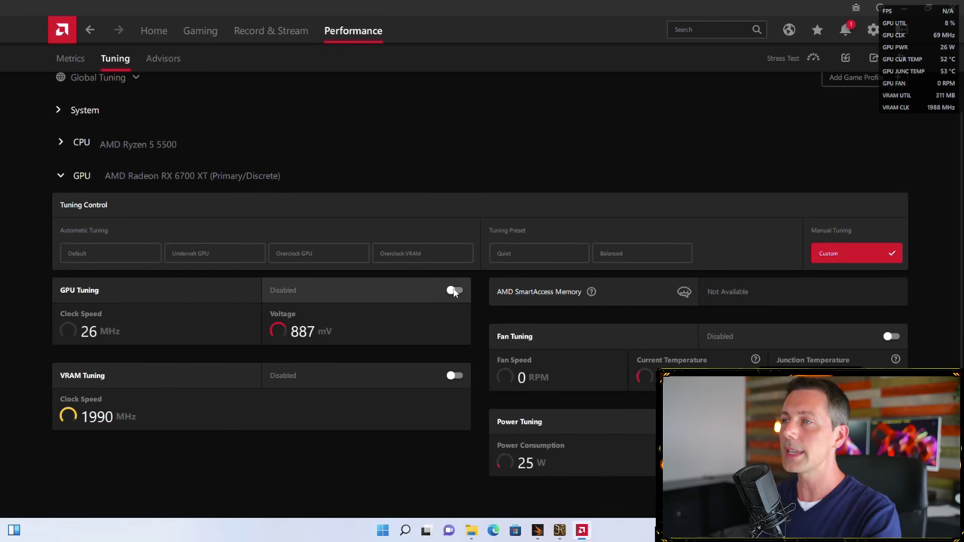
click(454, 290)
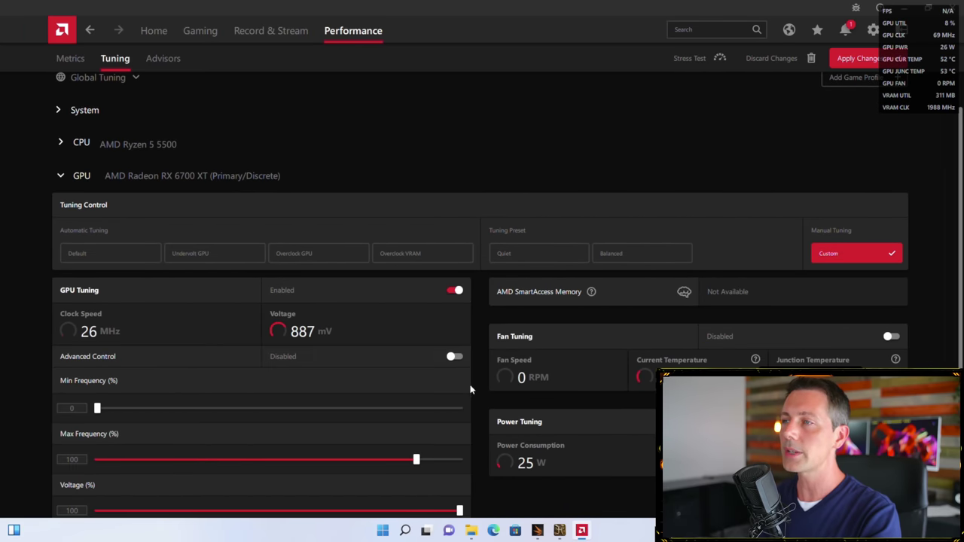
click(454, 292)
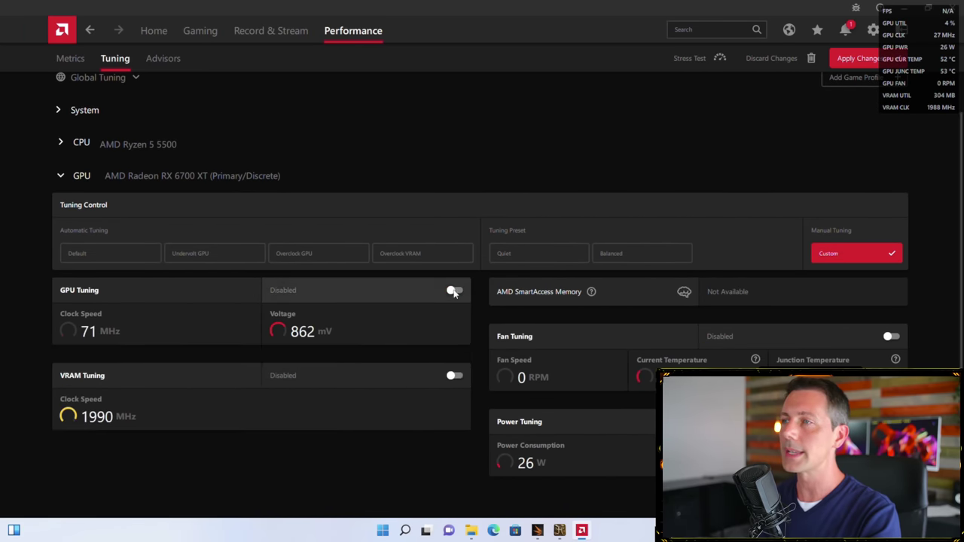
click(454, 376)
click(455, 376)
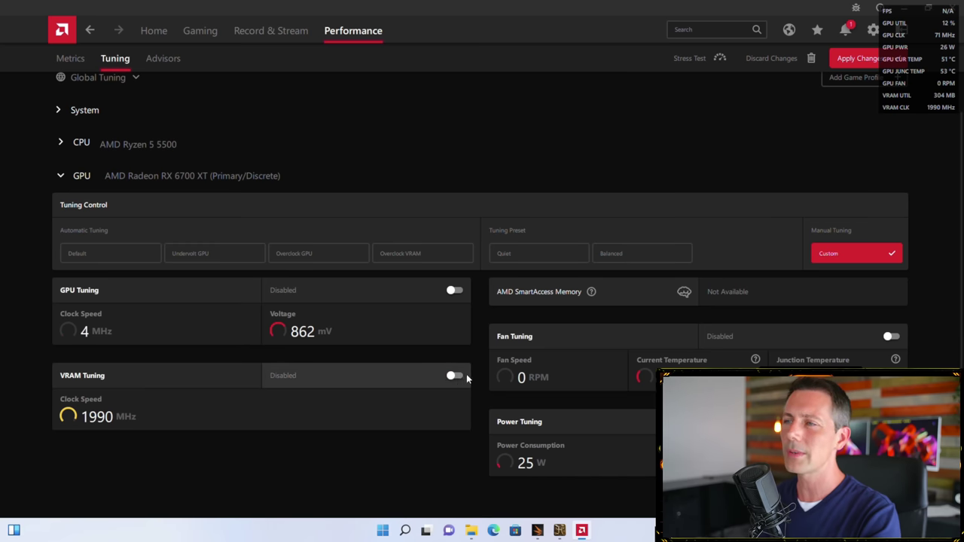
click(454, 291)
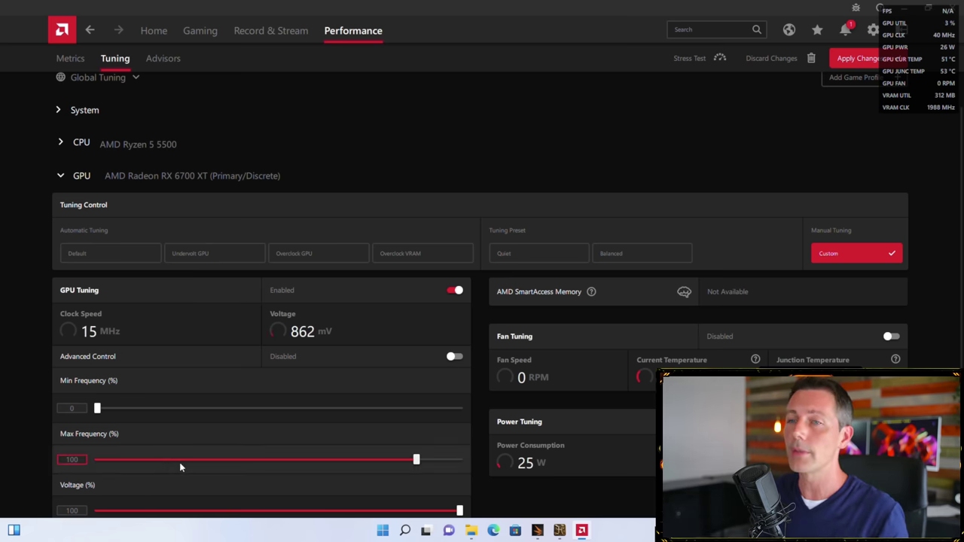
scroll(398, 450, down, 1)
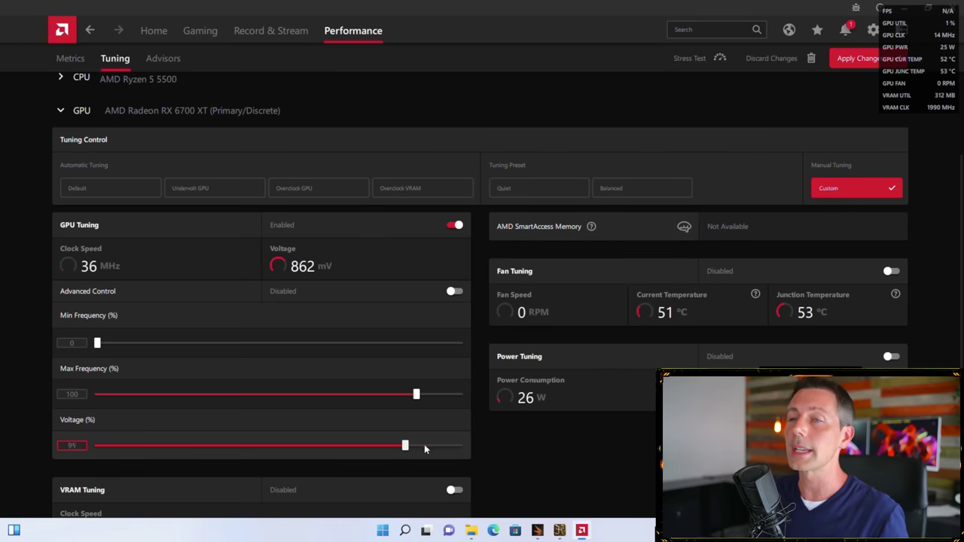
drag(478, 450, 474, 446)
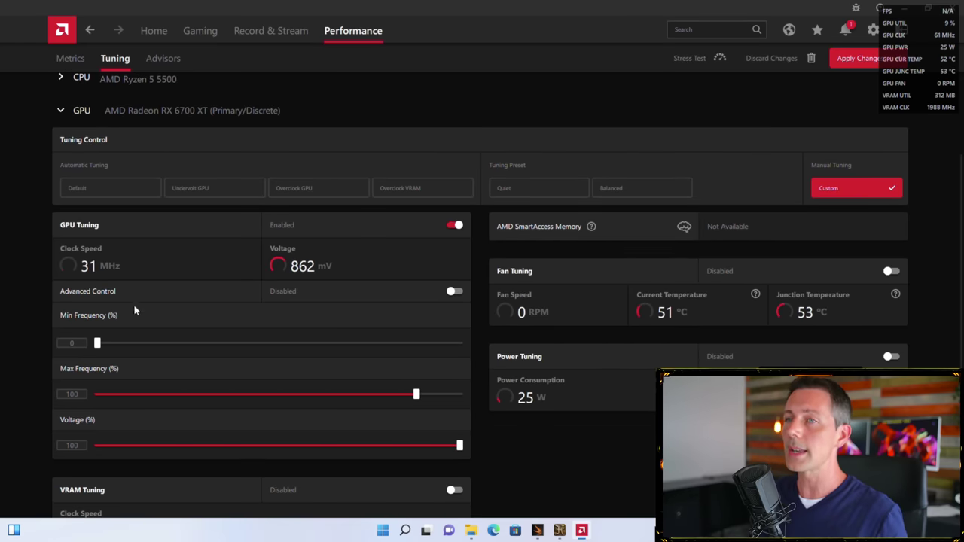
- Turn on Advanced Control so the sliders show 2634 MHz max frequency and 1200 mV voltage
click(454, 224)
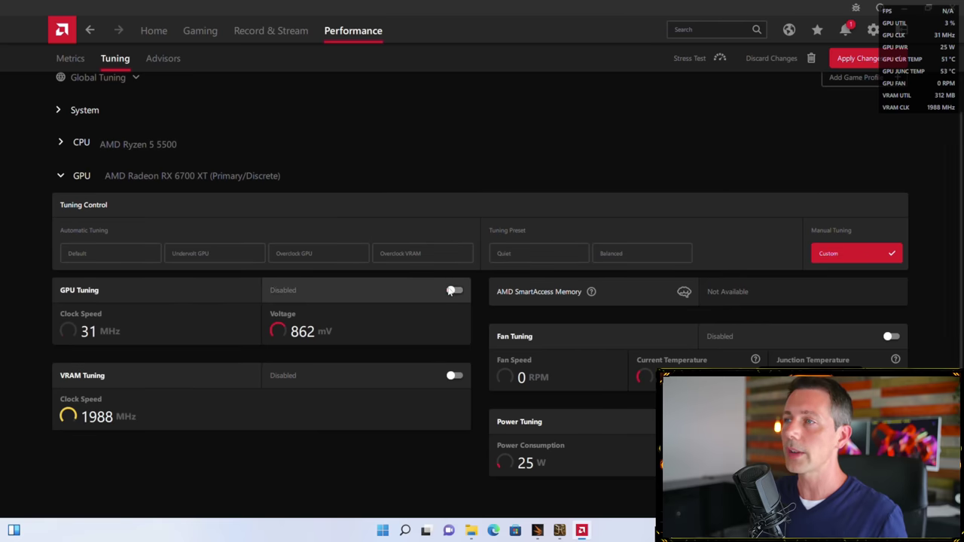
click(452, 291)
scroll(361, 316, down, 1)
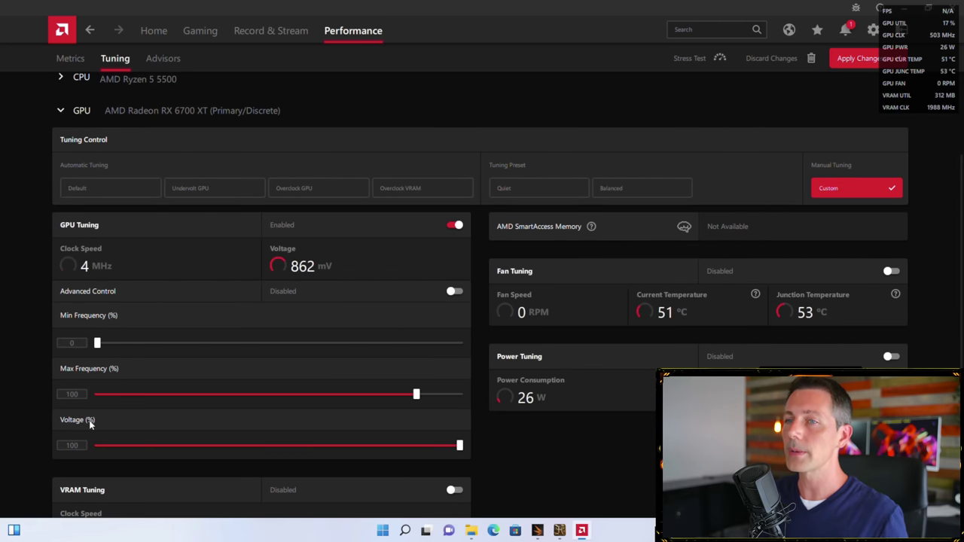
click(454, 292)
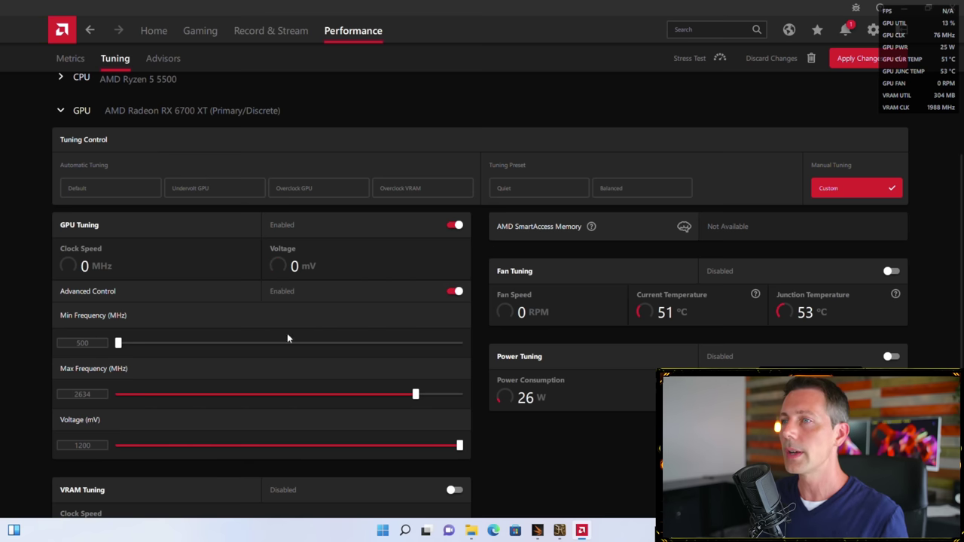
double_click(83, 445)
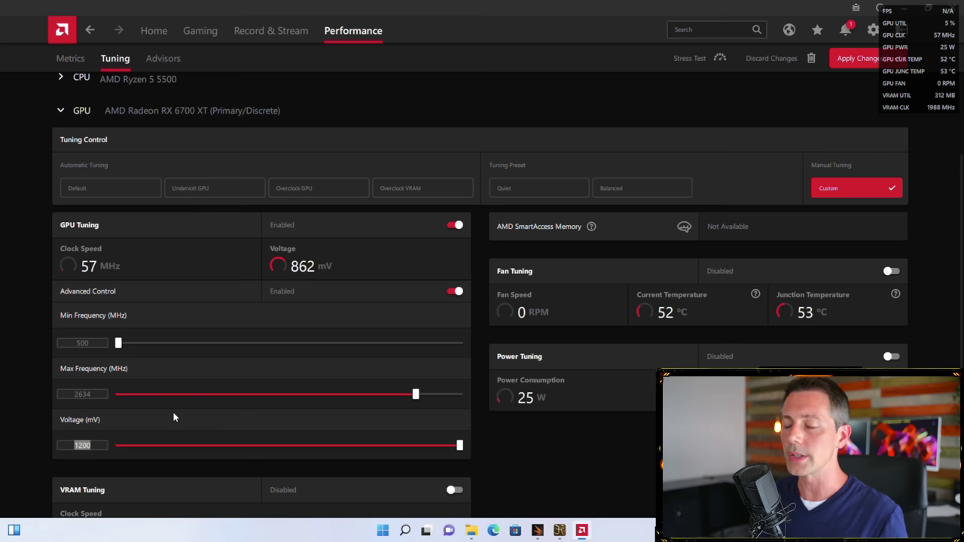
click(97, 445)
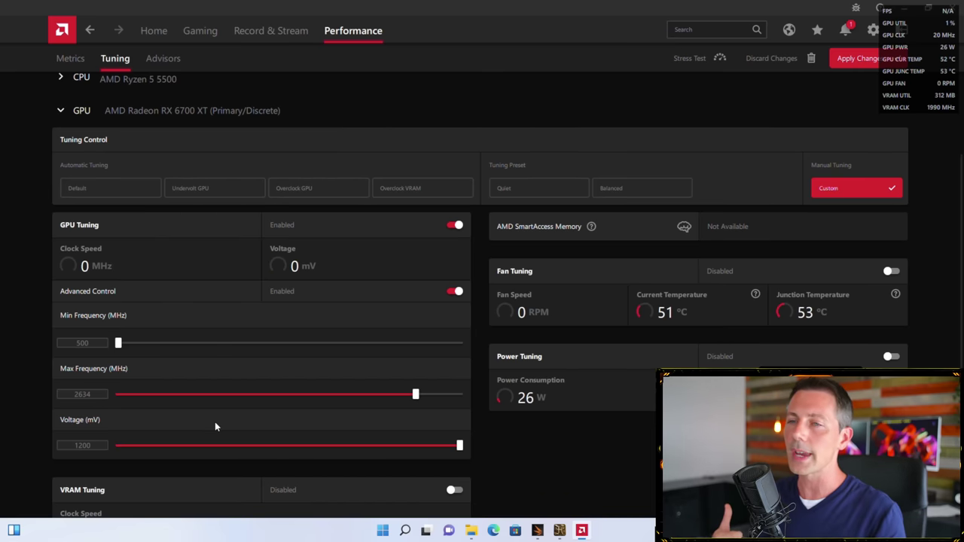
click(98, 445)
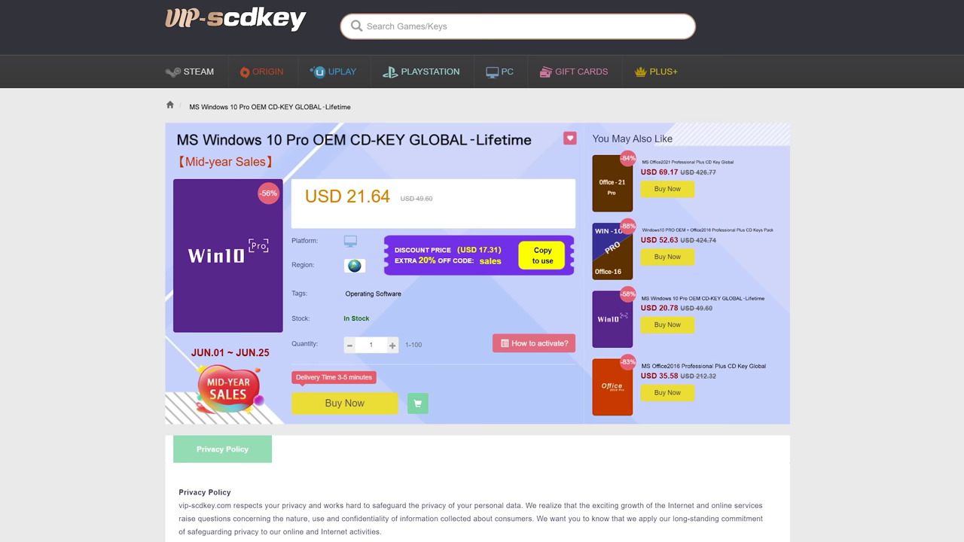
- Buy the Windows 10 Pro key with promo code BF at USD 14.07 and copy the delivered key
click(331, 406)
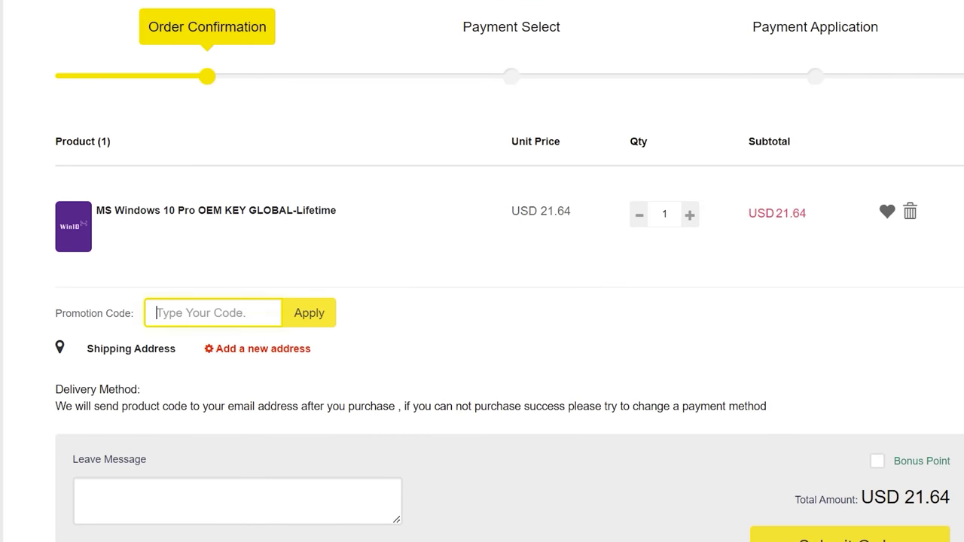
text(BFTYC)
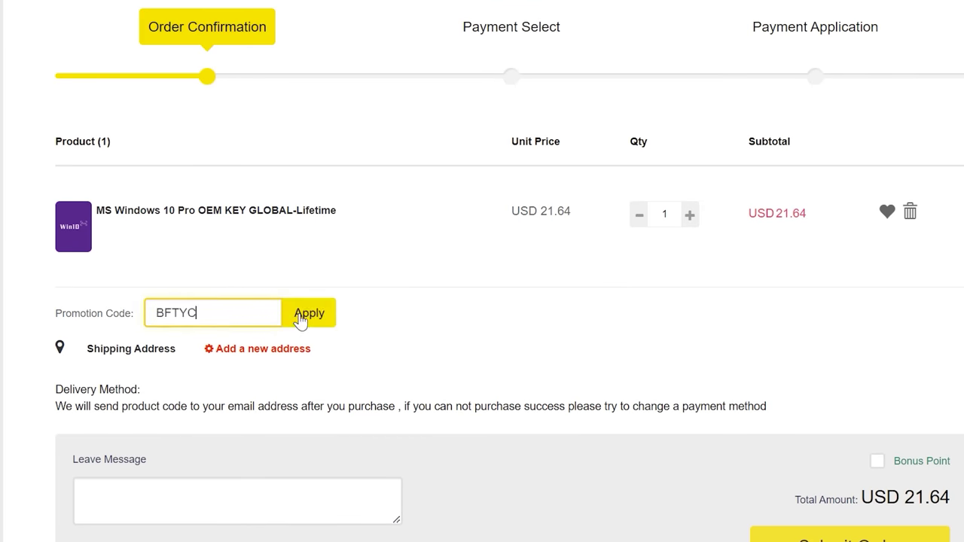
click(301, 314)
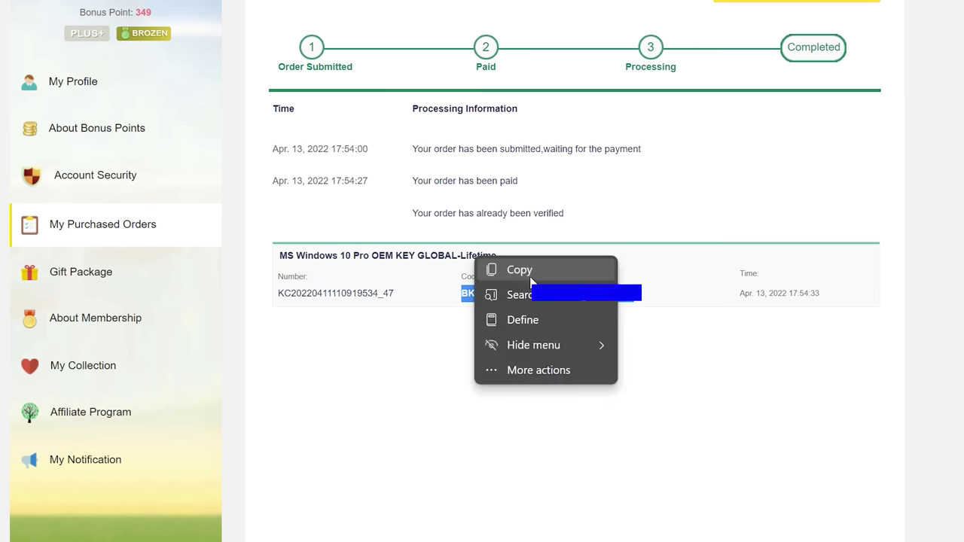
click(494, 271)
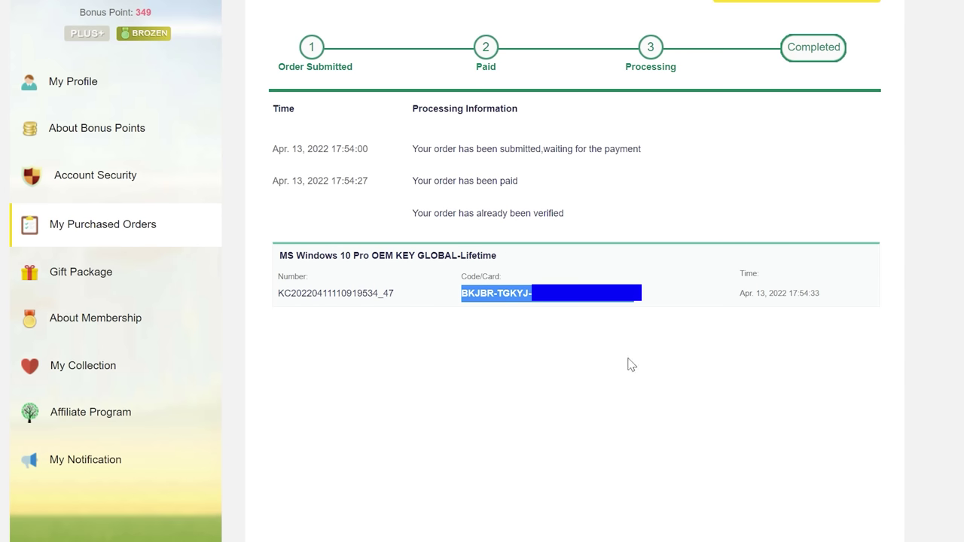
- Paste the purchased product key into Windows Activation settings so Windows 11 Pro activates
key(super)
text(activation)
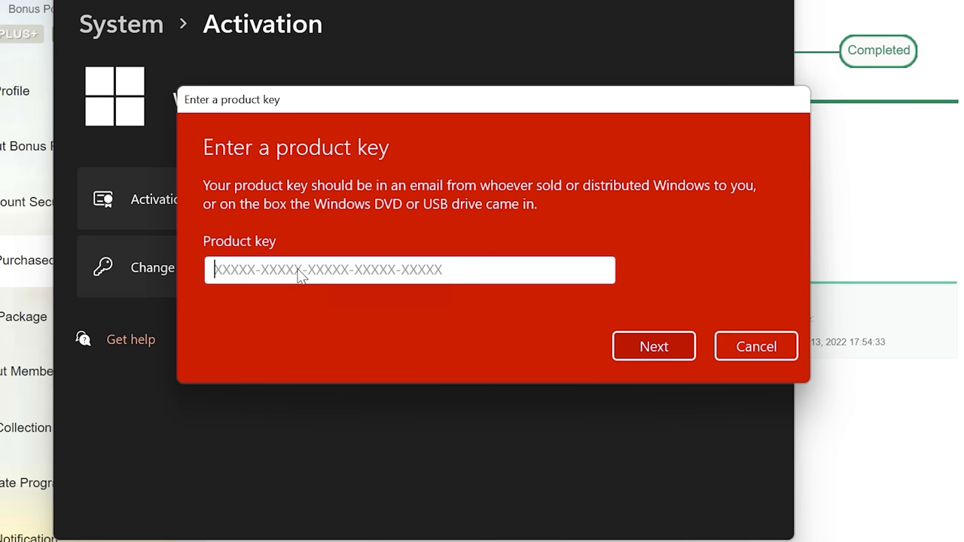
key(ctrl+v)
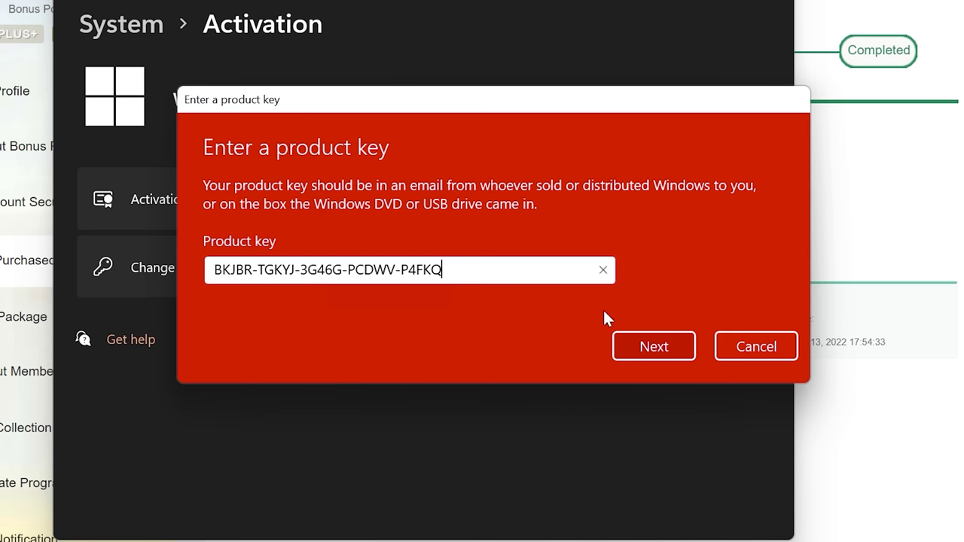
click(653, 348)
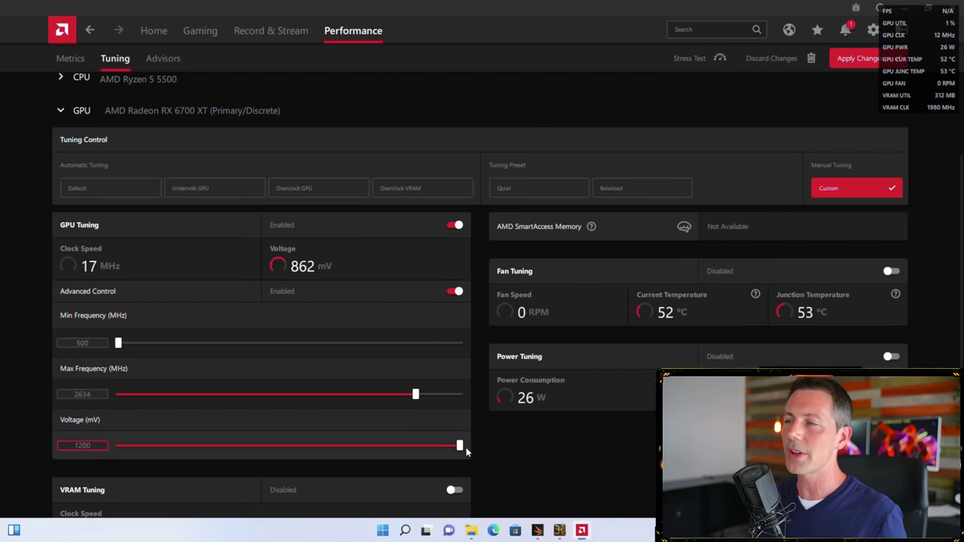
- Drop GPU voltage to 1100 mV, switch to percentage mode, and lower max frequency to 90%
drag(459, 445, 339, 445)
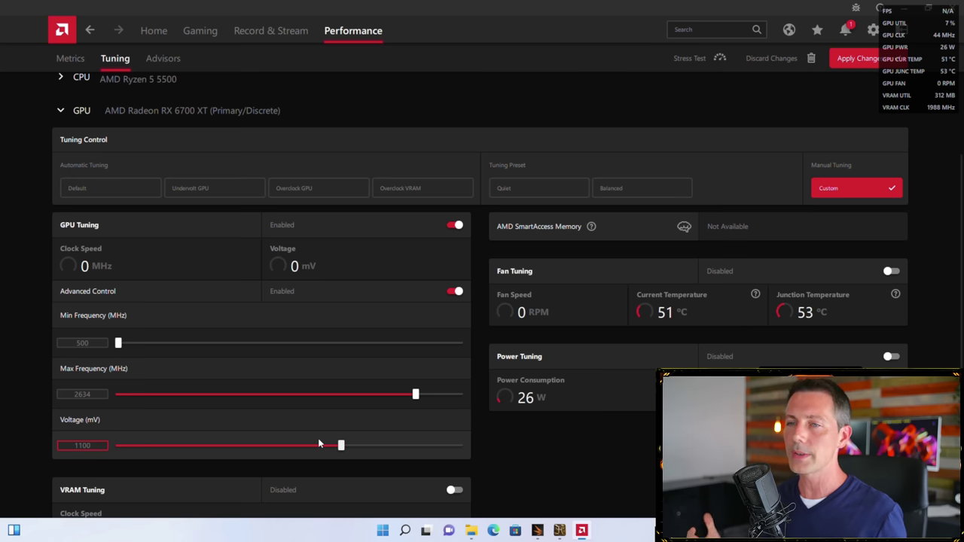
click(457, 291)
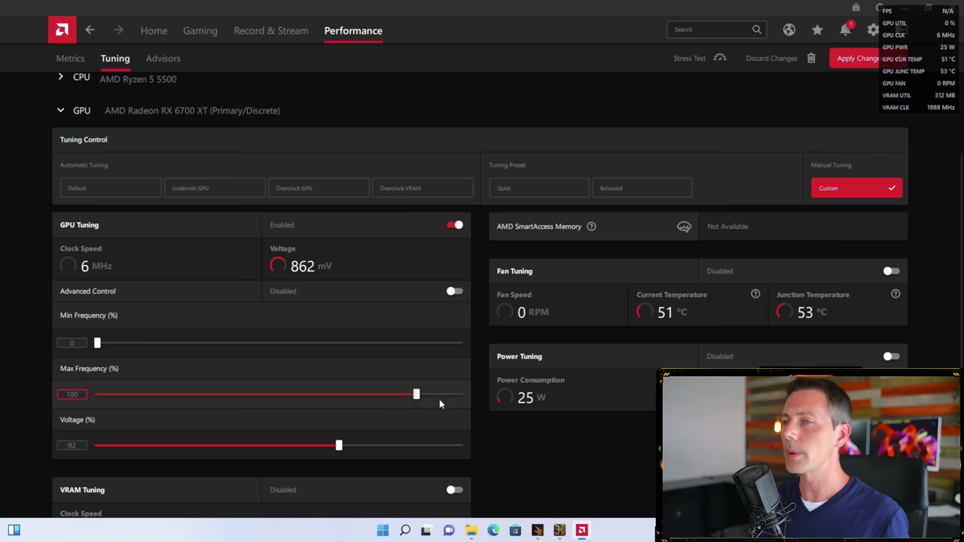
drag(390, 397, 376, 395)
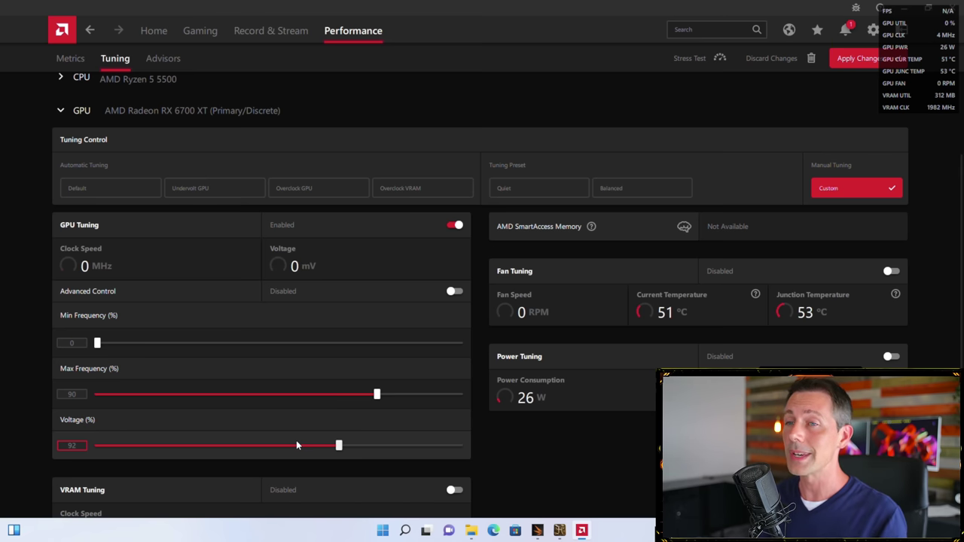
- In MHz/mV mode, set voltage to 1100 mV and max frequency to 2403 MHz, then apply
click(455, 292)
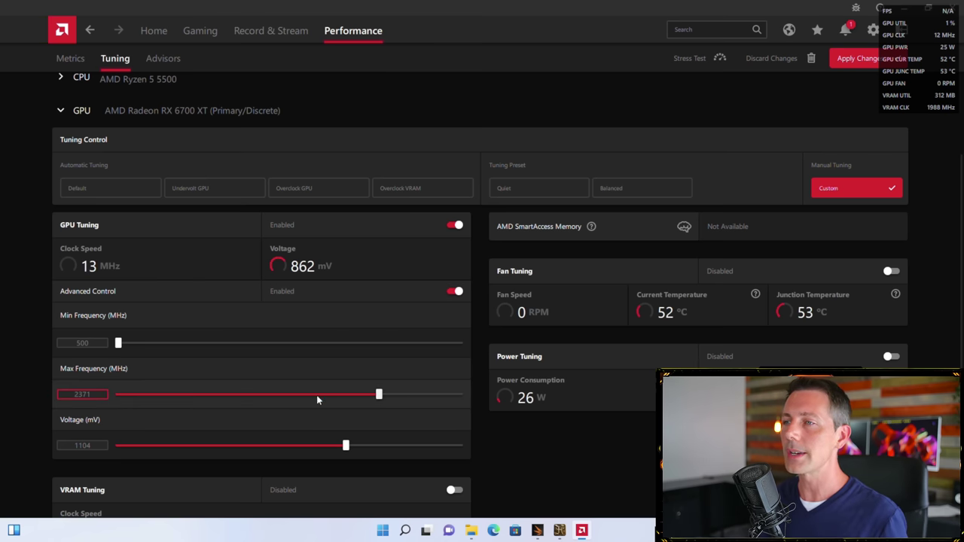
click(81, 444)
click(85, 395)
click(92, 445)
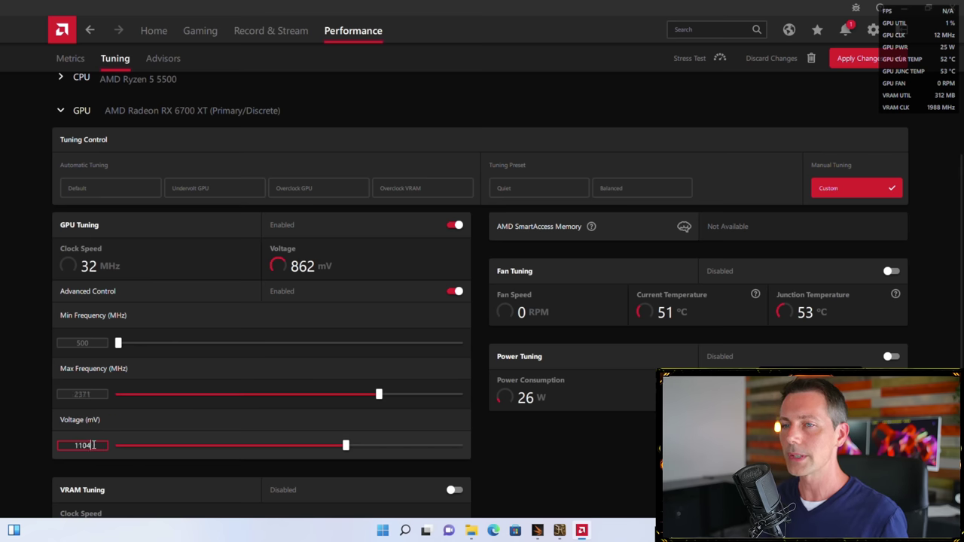
click(347, 446)
drag(343, 446, 341, 447)
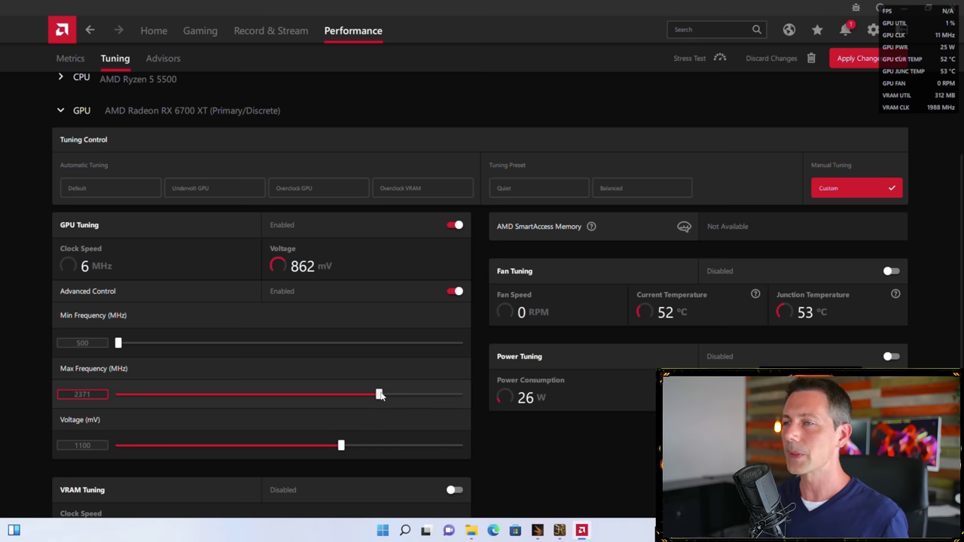
drag(380, 396, 384, 396)
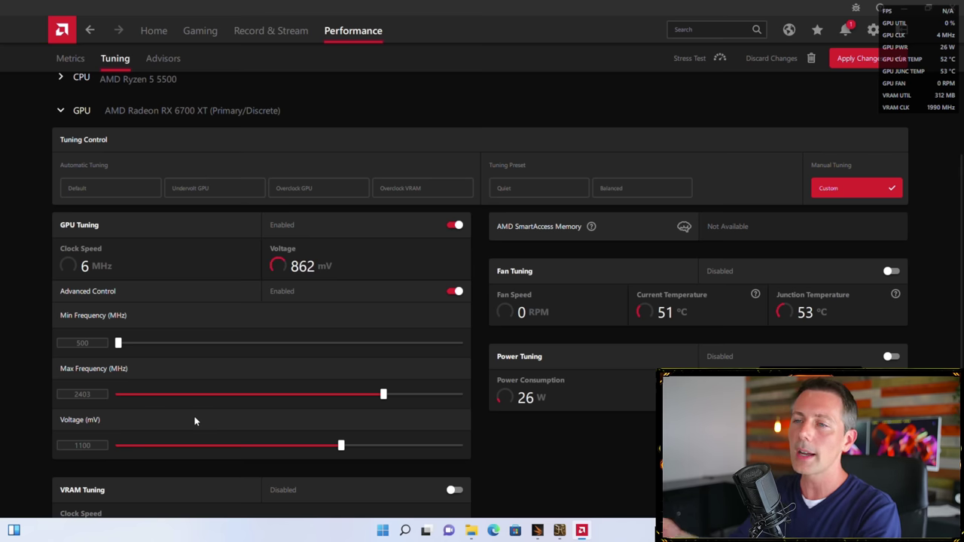
click(88, 394)
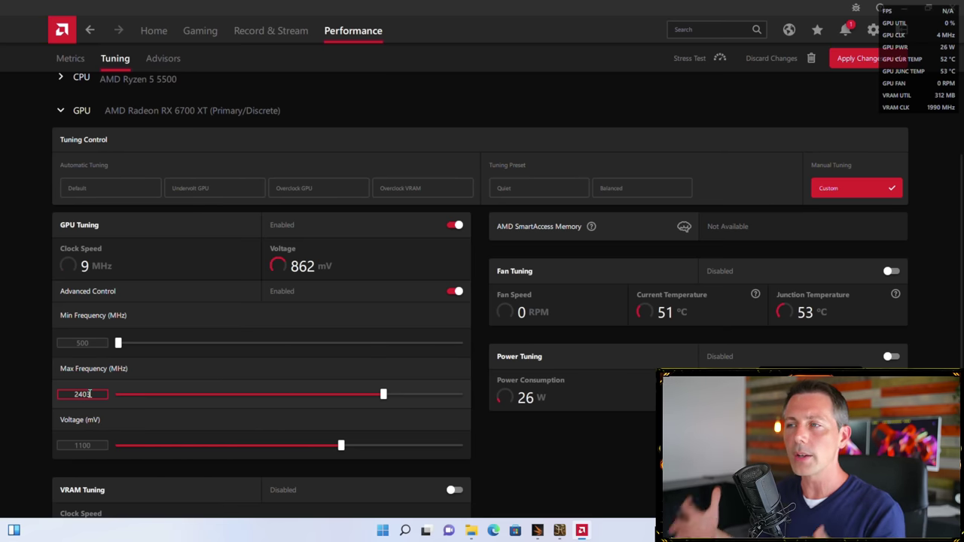
key(Return)
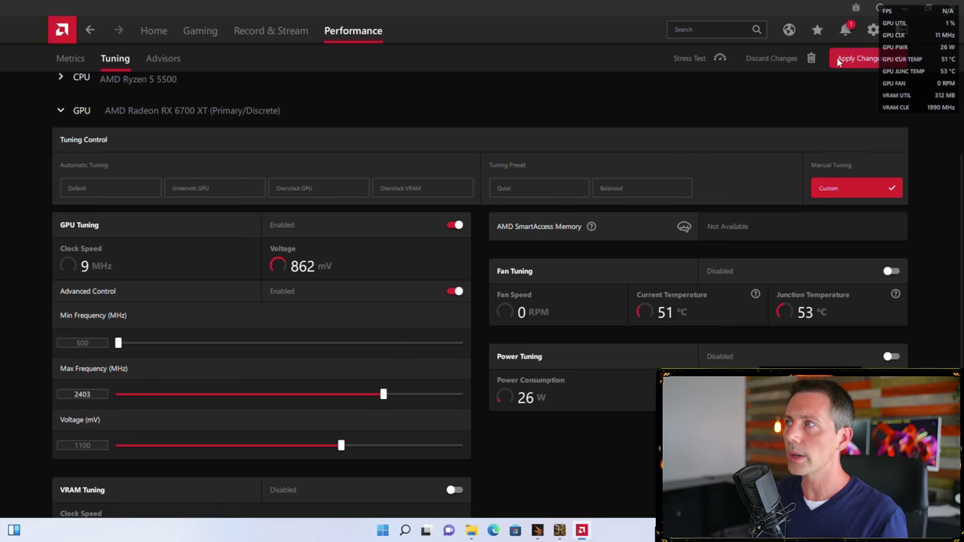
click(854, 60)
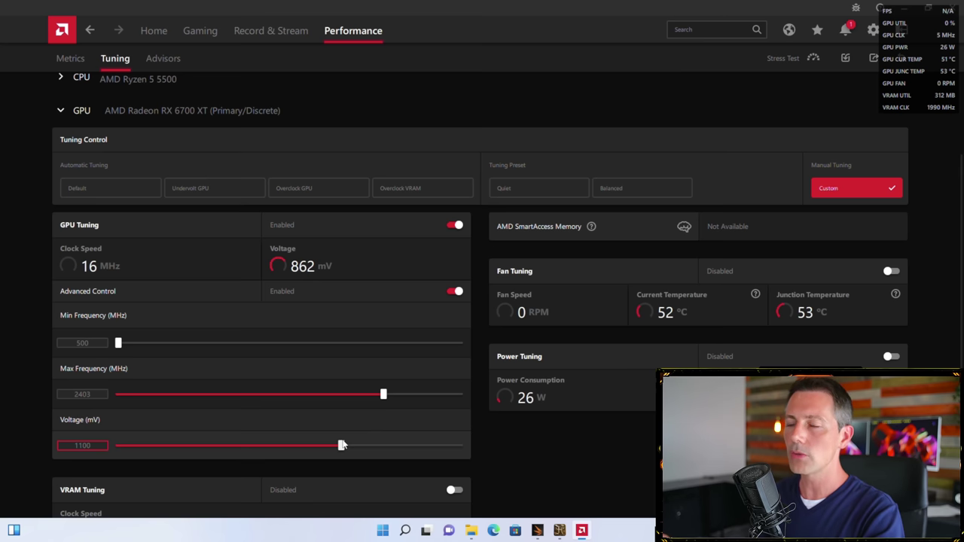
- Lower GPU voltage to 1080 mV, keep max frequency at 2403 MHz, and apply the changes
drag(340, 447, 335, 447)
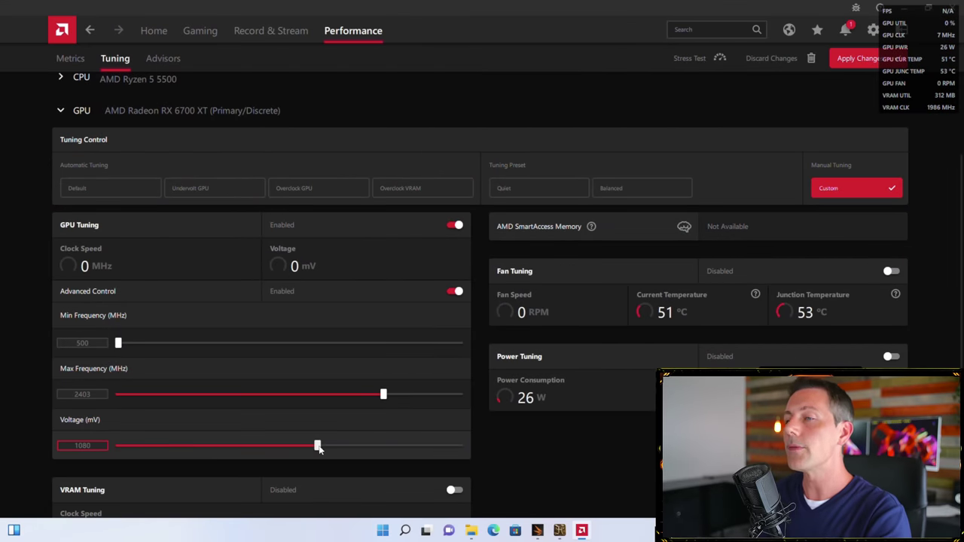
drag(318, 445, 324, 445)
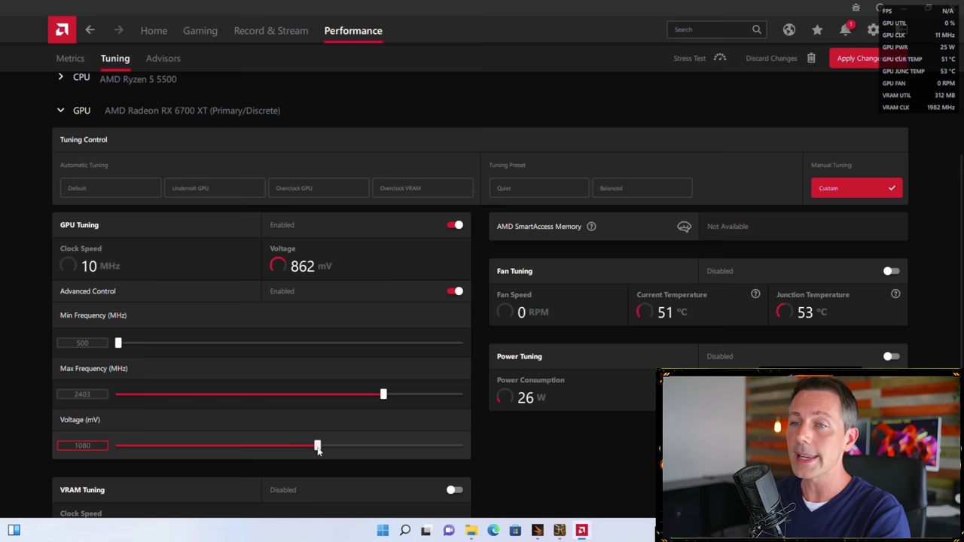
drag(317, 446, 317, 447)
click(845, 64)
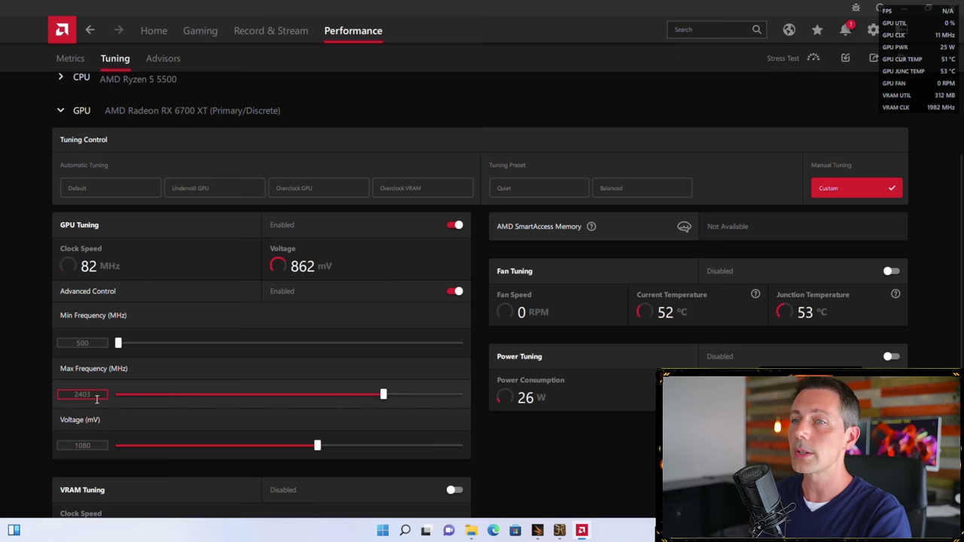
drag(382, 397, 385, 396)
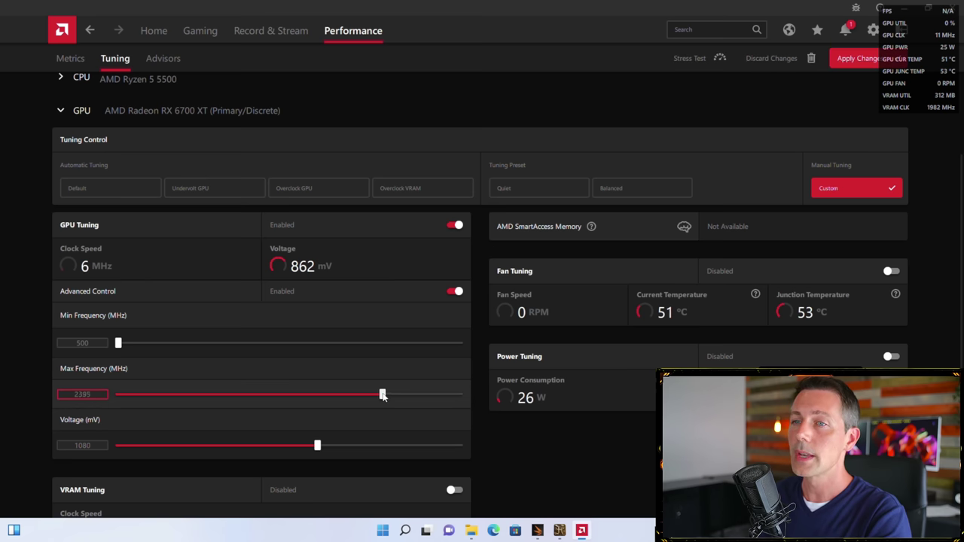
click(851, 59)
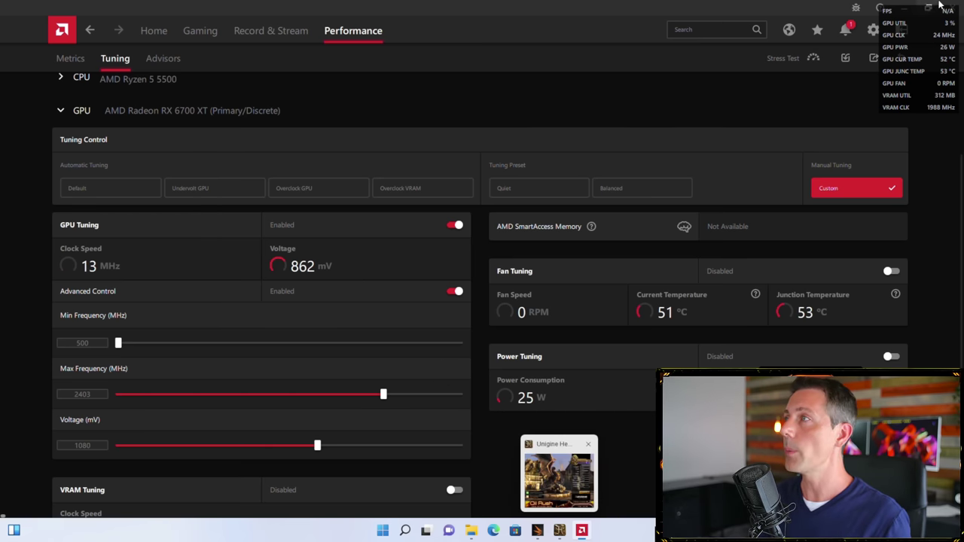
- Minimize AMD Software and launch Heaven Benchmark 4.0 from its desktop icon
click(930, 6)
click(721, 96)
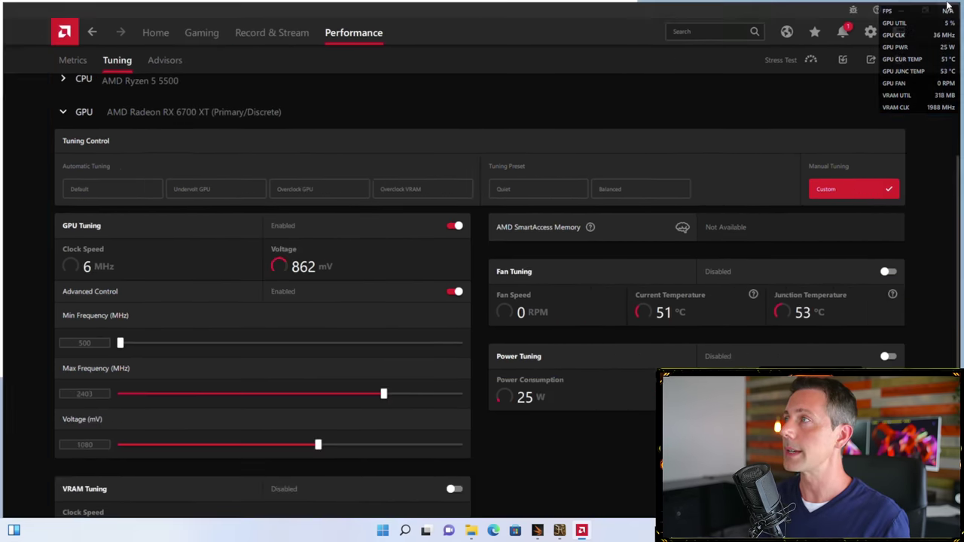
click(906, 9)
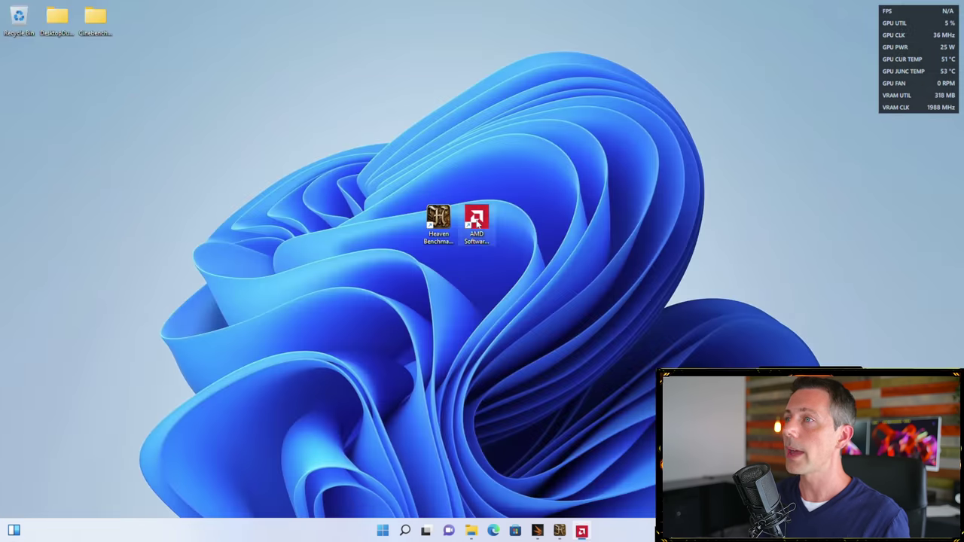
click(559, 531)
click(879, 99)
double_click(439, 220)
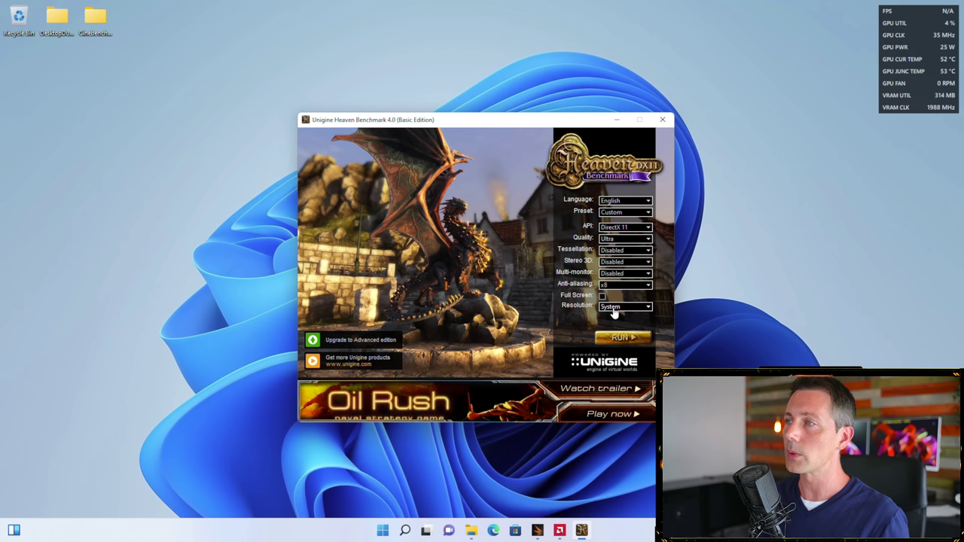
- Set the Heaven launcher to 1920x1080 resolution with x8 anti-aliasing
click(612, 308)
click(621, 394)
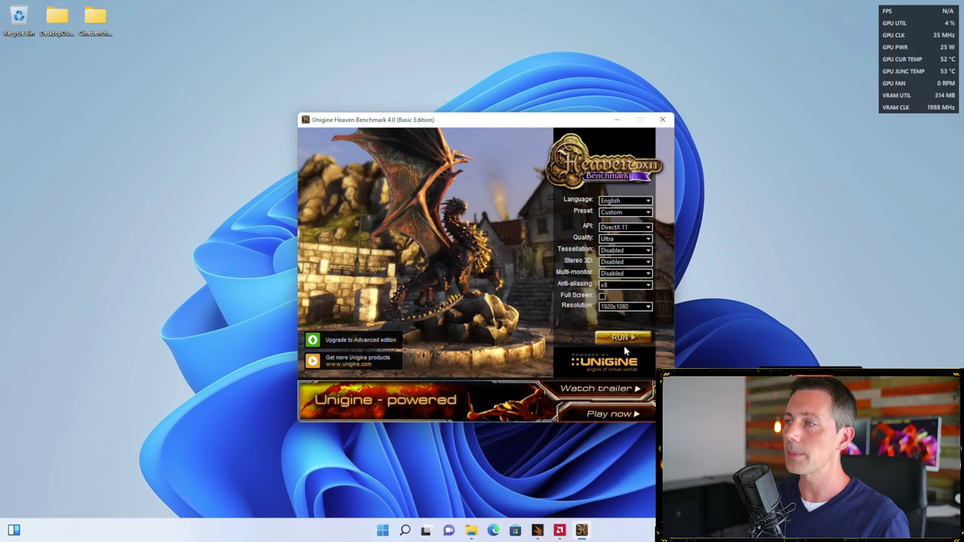
click(607, 286)
click(610, 317)
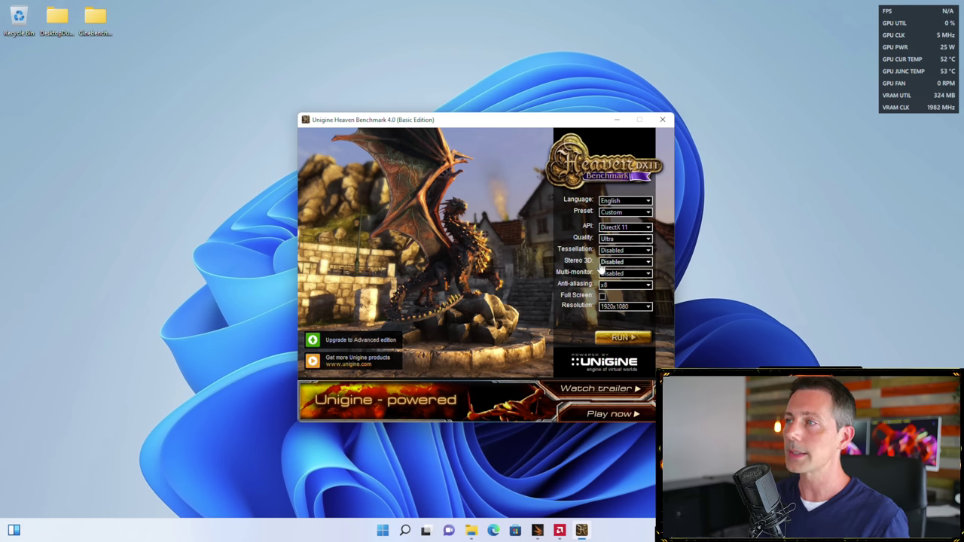
- Run the Heaven benchmark and let it play until the AMD Bug Report Tool appears
click(625, 339)
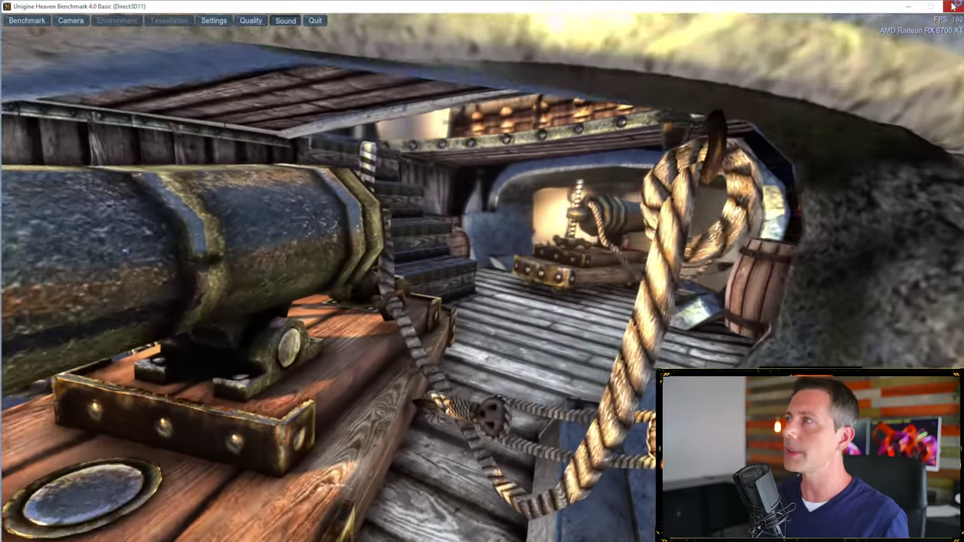
- Dismiss the driver timeout report, close Heaven, and reopen AMD Software maximized
click(954, 6)
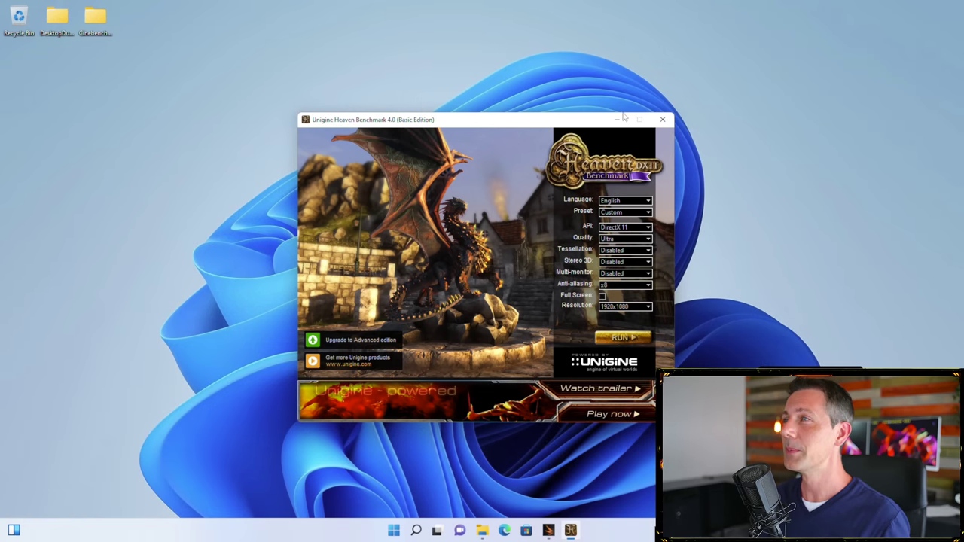
click(661, 120)
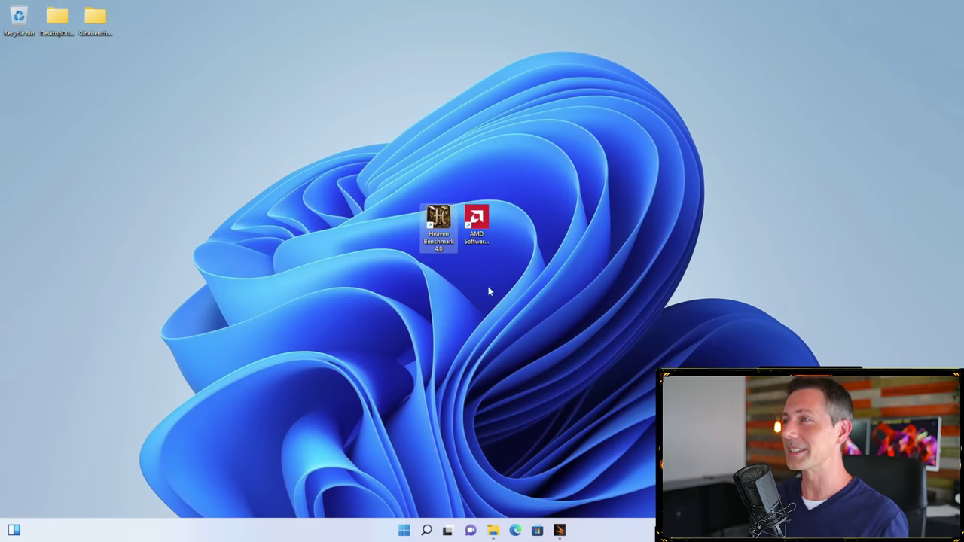
click(483, 219)
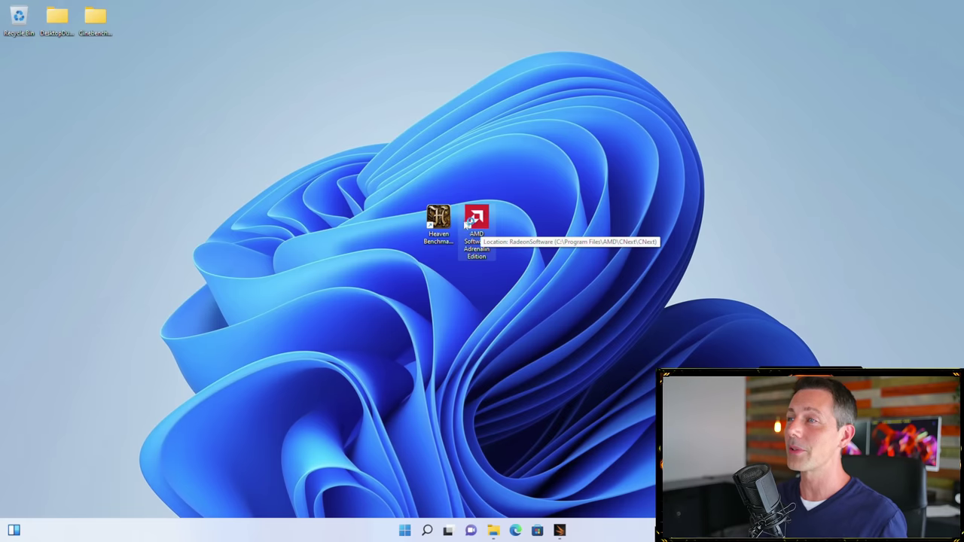
double_click(474, 218)
drag(532, 194, 269, 99)
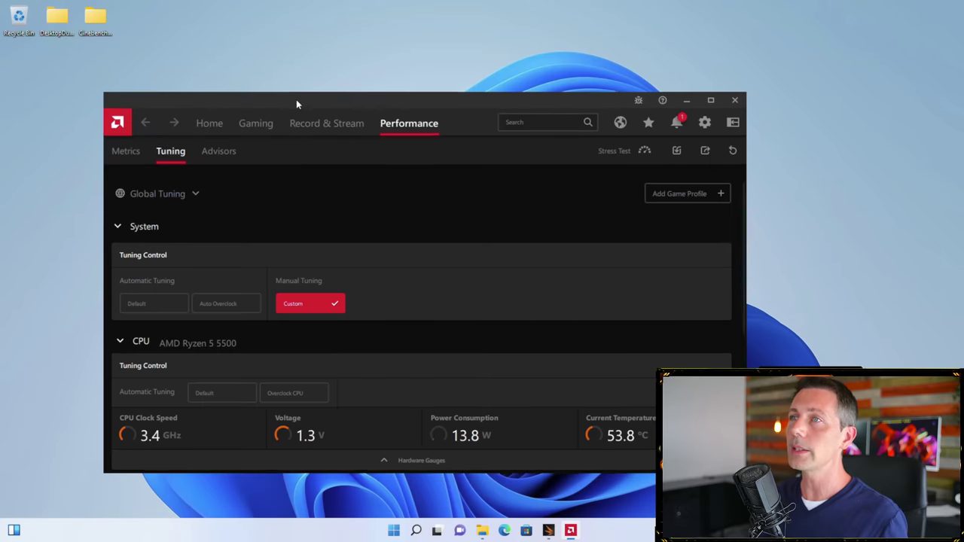
double_click(296, 99)
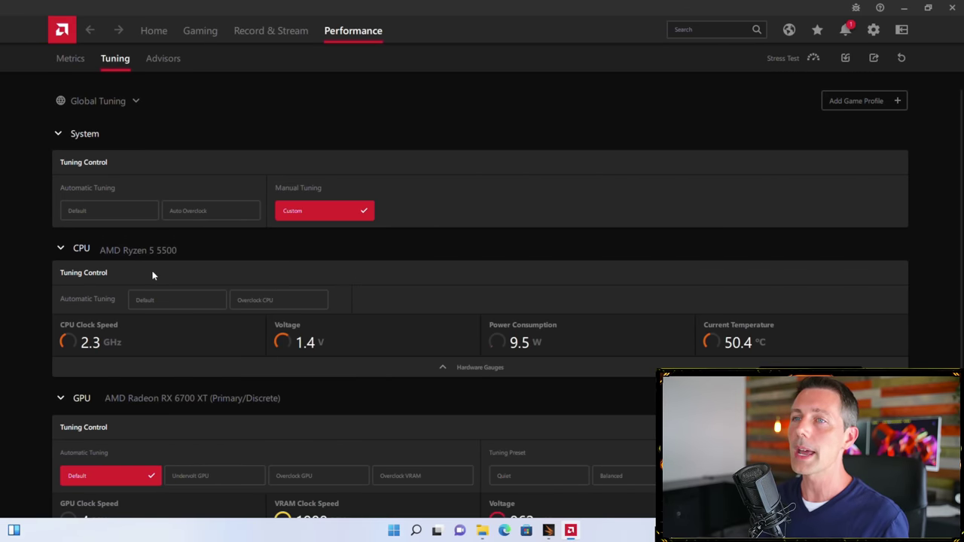
- Turn on Show Metrics Overlay in Metrics' Overlay tab for live GPU and VRAM readings
click(72, 63)
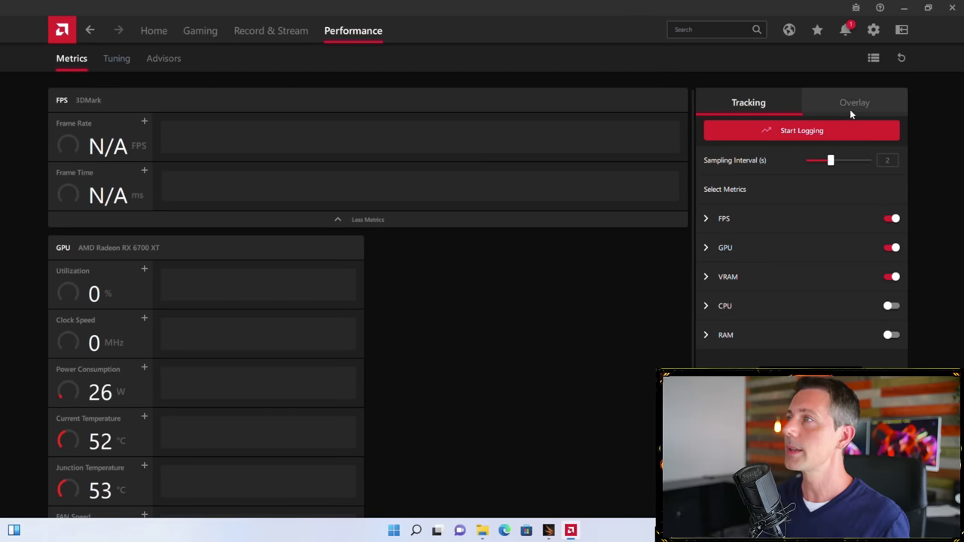
click(851, 107)
click(891, 134)
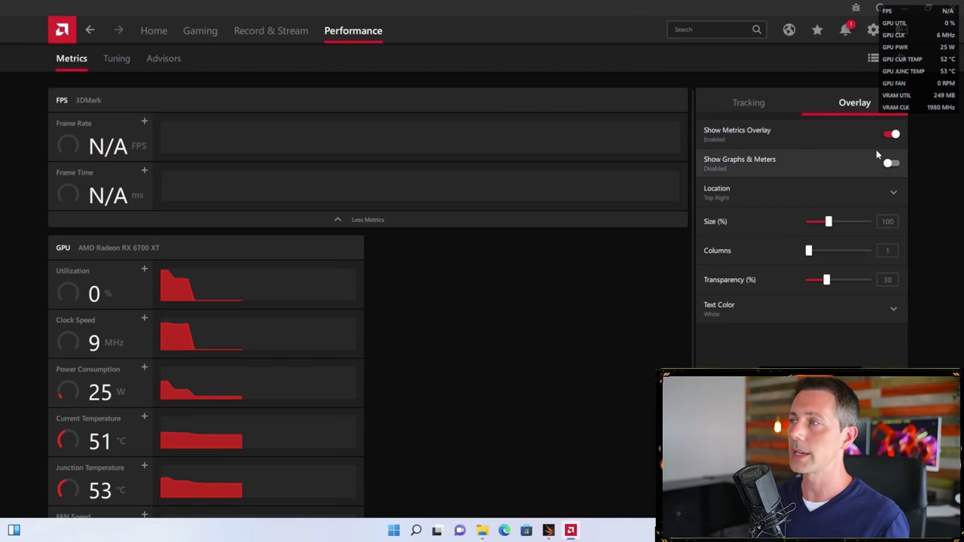
click(748, 106)
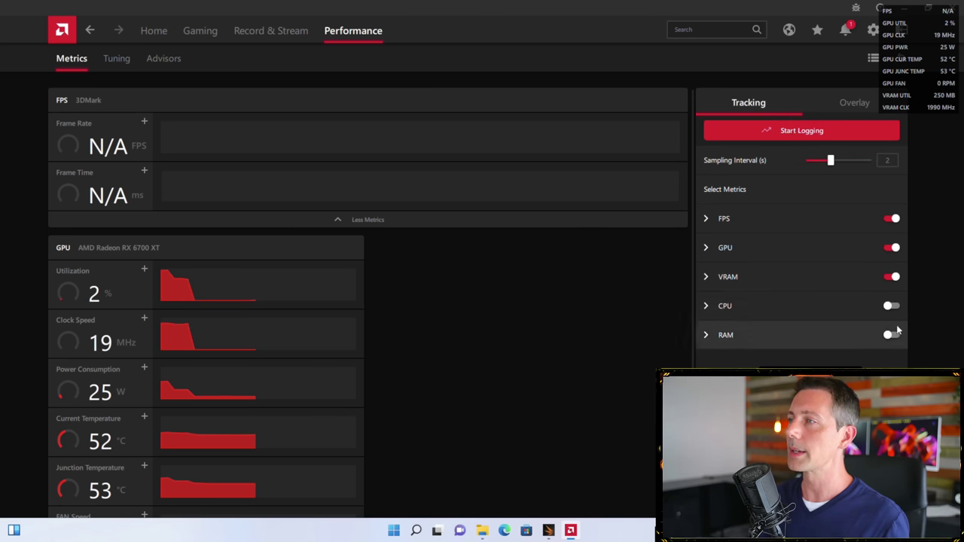
click(854, 102)
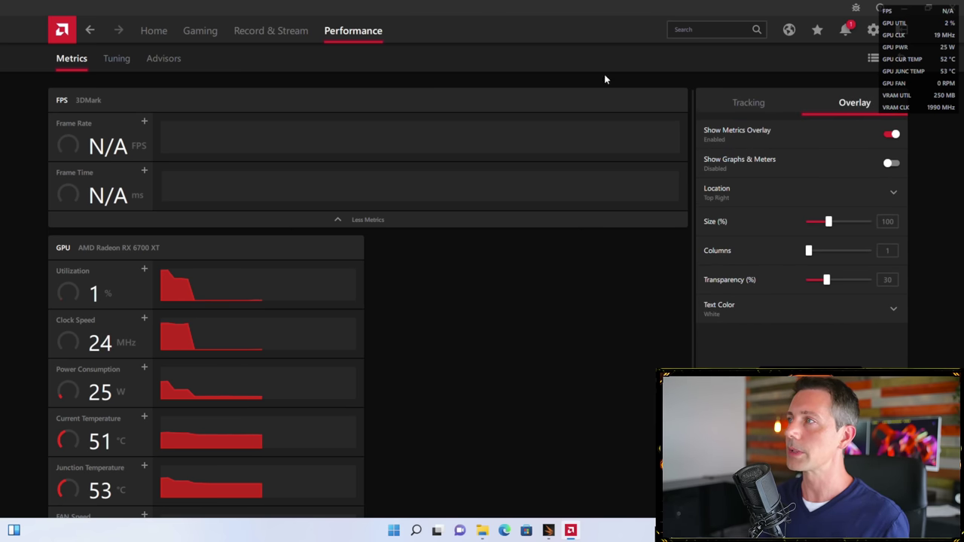
- Switch the GPU tuning to Custom and enable GPU Tuning
click(117, 59)
scroll(317, 307, down, 2)
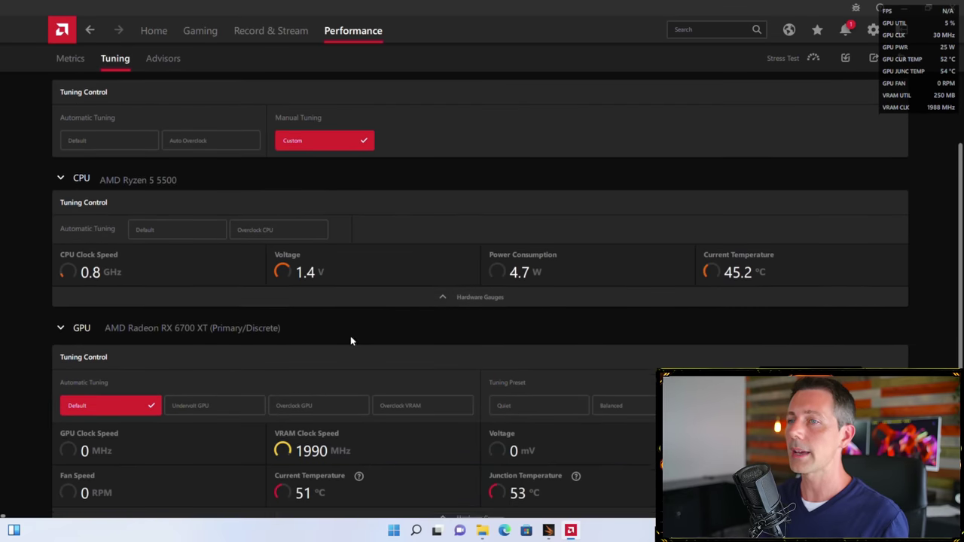
scroll(391, 323, down, 1)
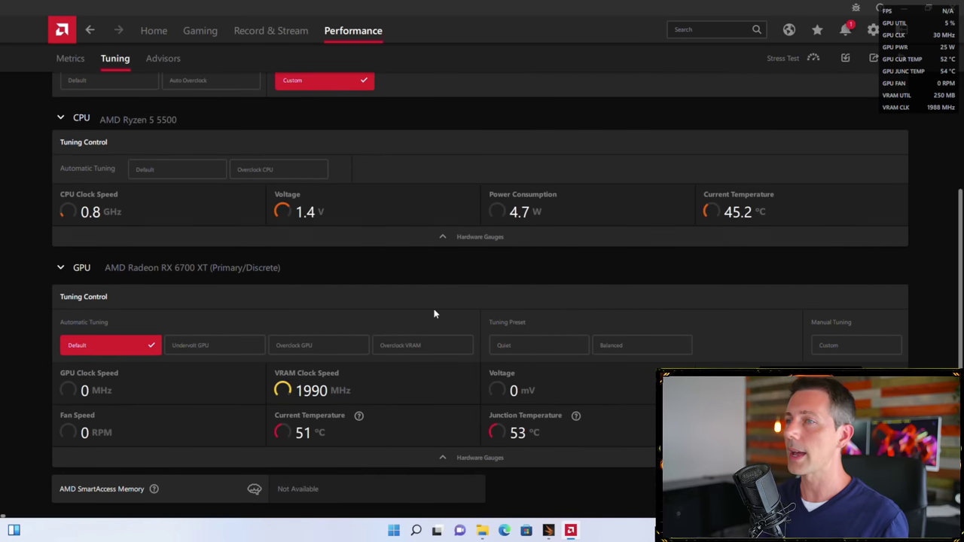
click(848, 348)
scroll(764, 339, down, 2)
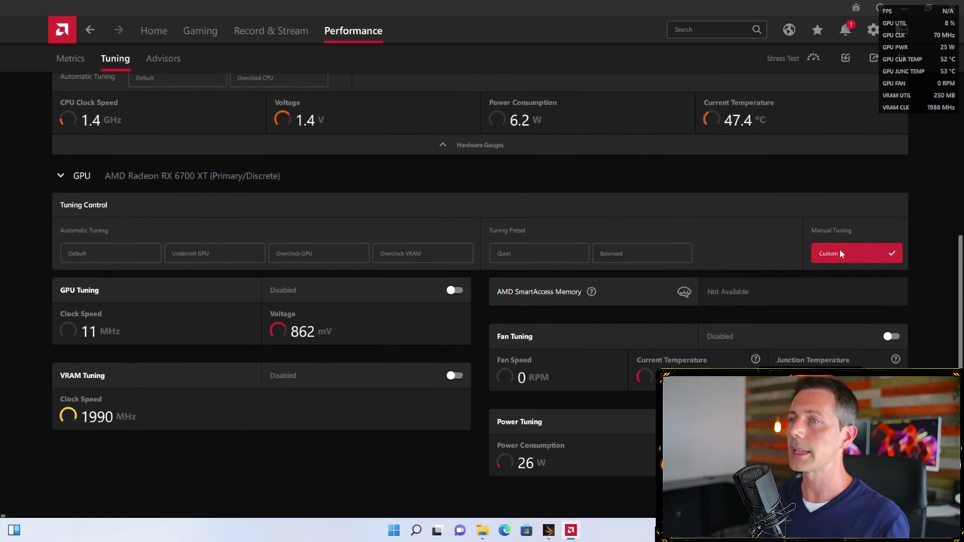
click(454, 290)
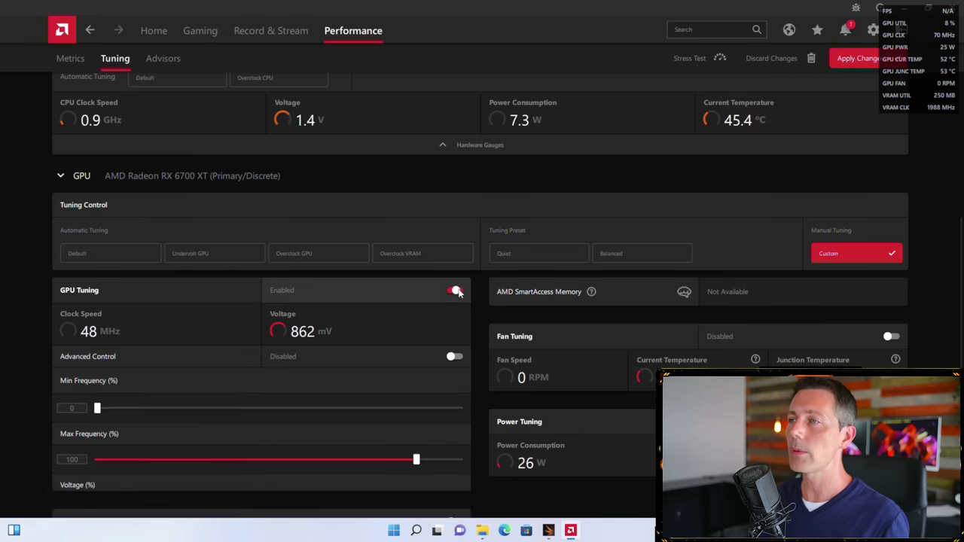
- Enable Advanced Control, lower the GPU voltage to 1100 mV, and apply the undervolt
scroll(436, 306, down, 1)
scroll(444, 354, down, 2)
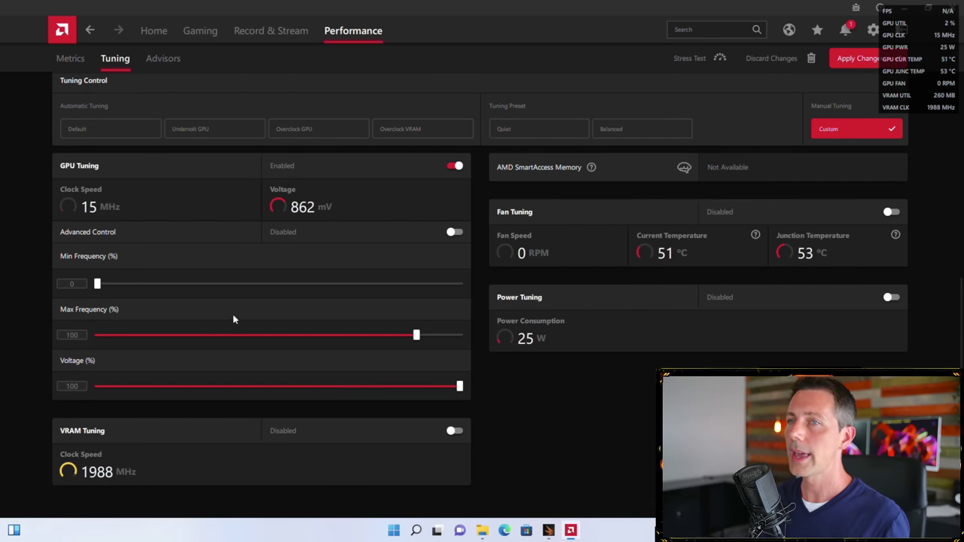
click(454, 232)
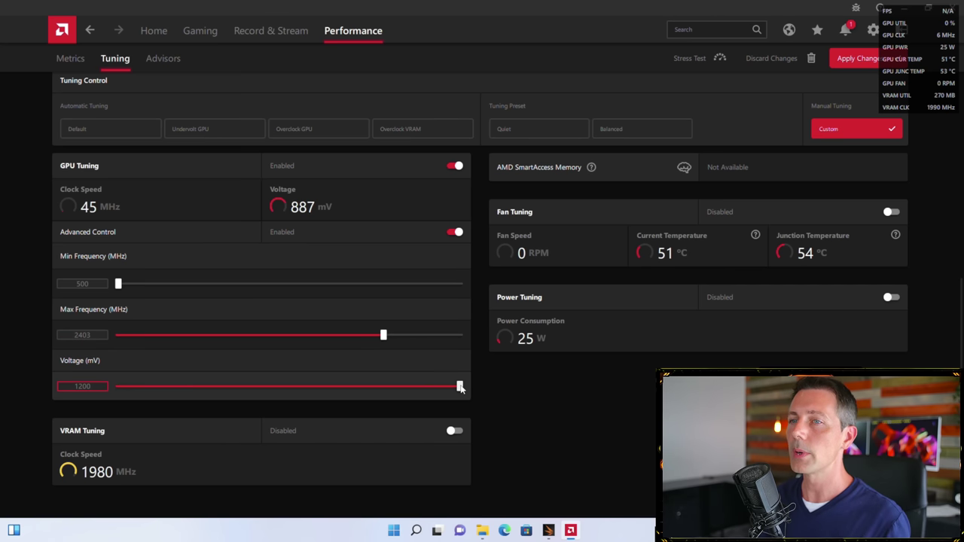
drag(460, 387, 353, 391)
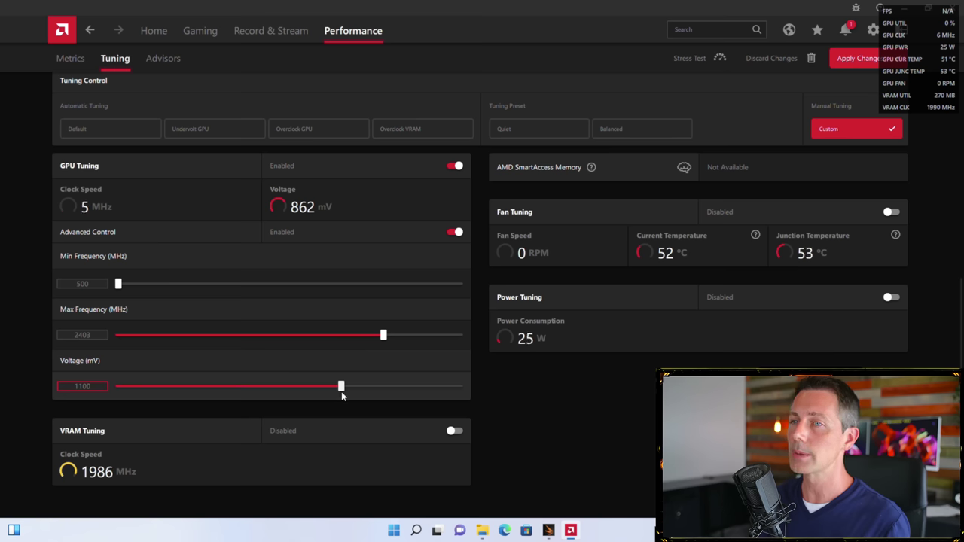
click(859, 60)
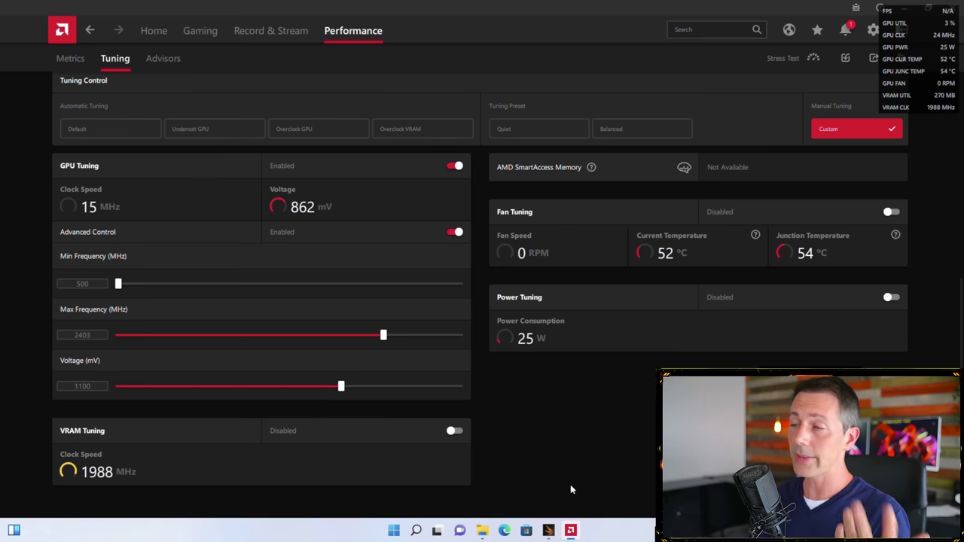
click(903, 8)
- Launch Heaven Benchmark and start its run to stress the 2403 MHz undervolt
double_click(440, 219)
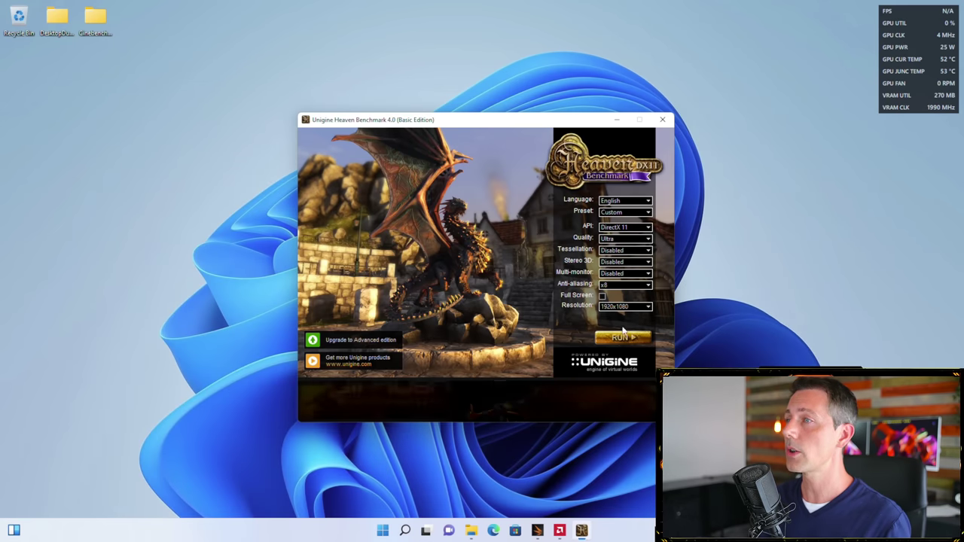
click(622, 338)
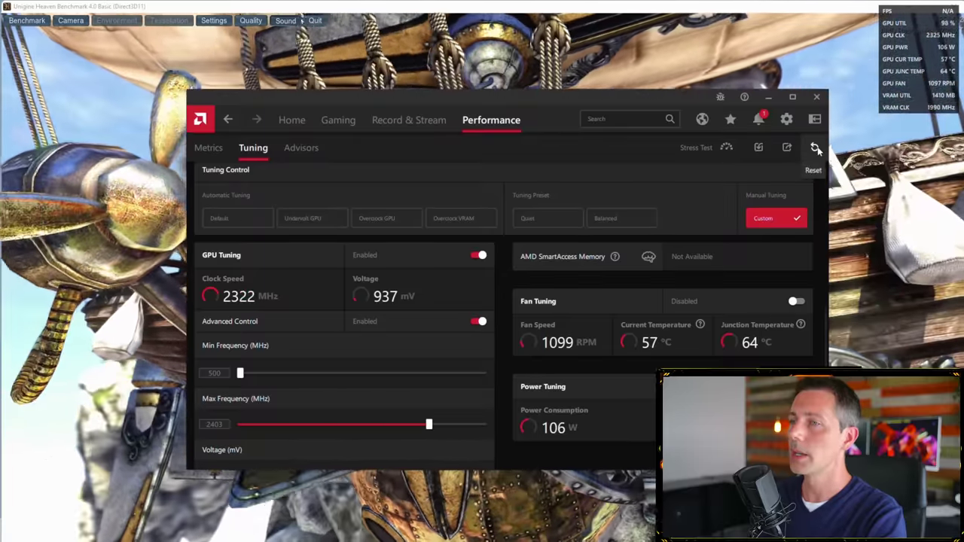
- Revert GPU tuning to Default, returning to about 2577 MHz and 1200 mV under Heaven
scroll(275, 346, down, 3)
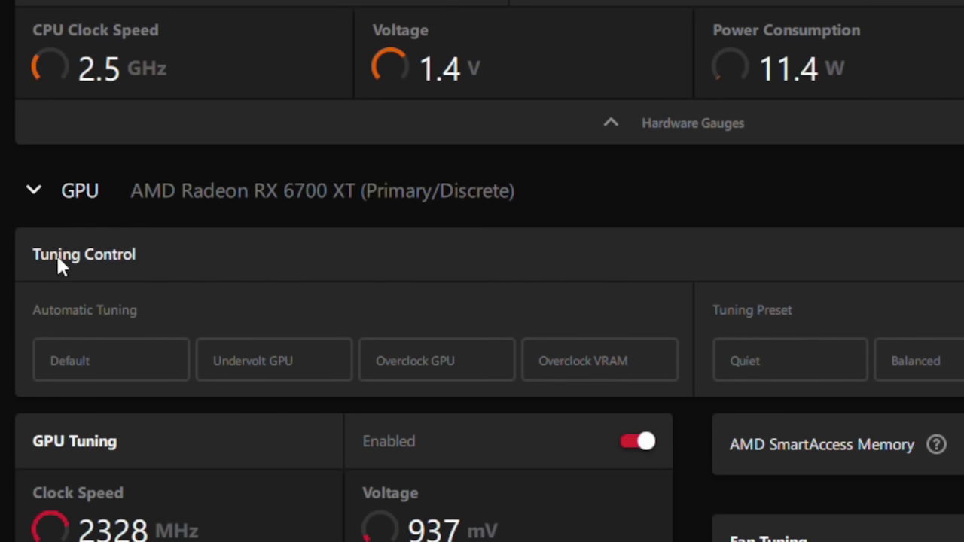
click(69, 369)
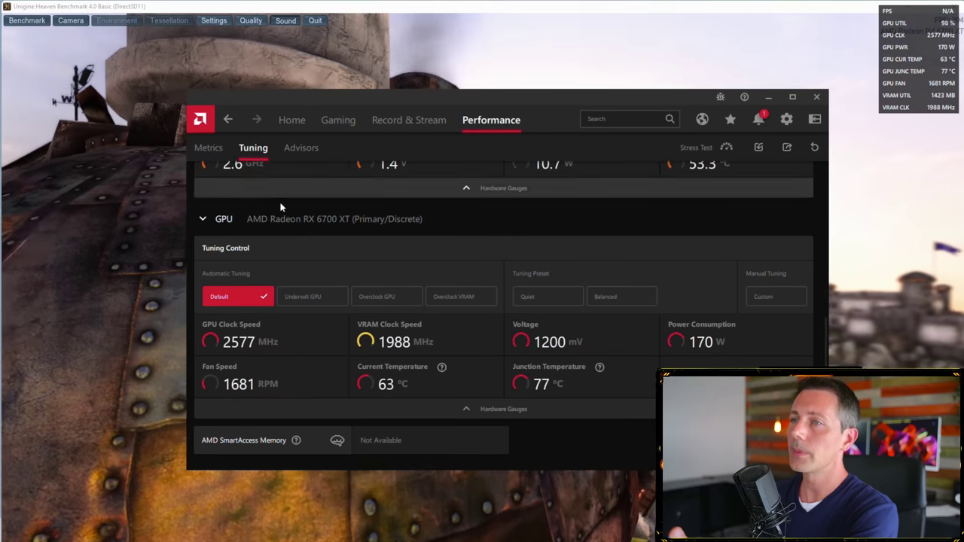
- Switch the GPU tuning back to Custom and turn on GPU Tuning
scroll(384, 298, up, 1)
scroll(454, 324, down, 1)
scroll(369, 304, up, 2)
scroll(370, 304, up, 2)
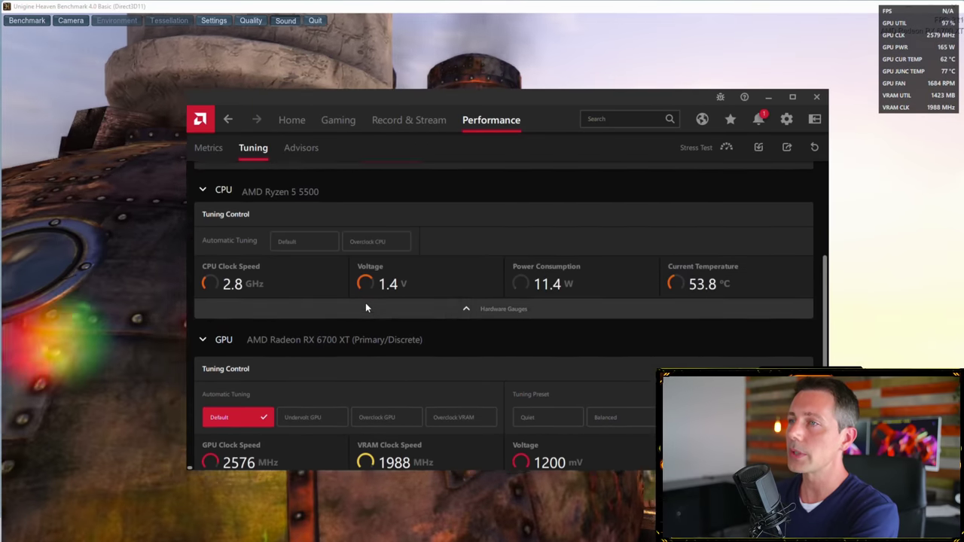
scroll(281, 333, down, 4)
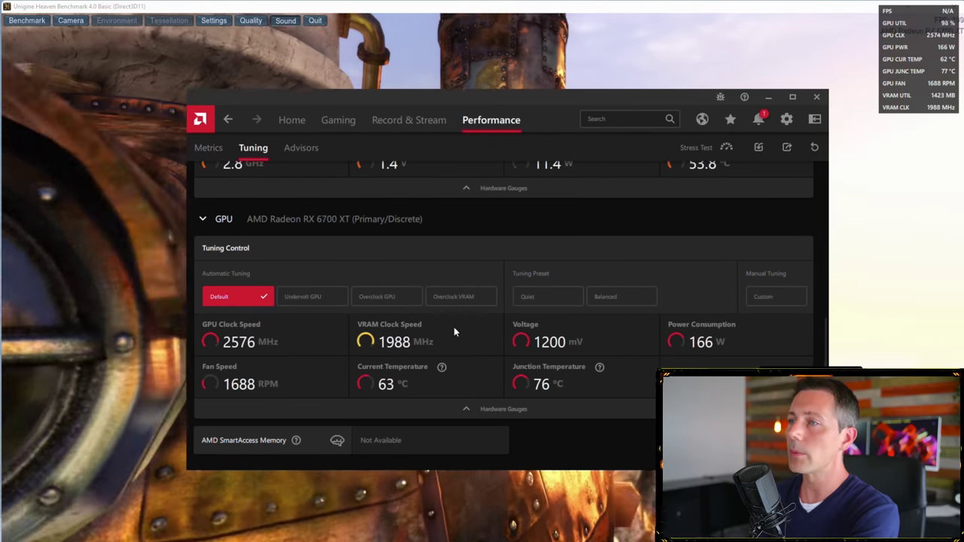
click(777, 297)
scroll(482, 286, down, 2)
click(478, 242)
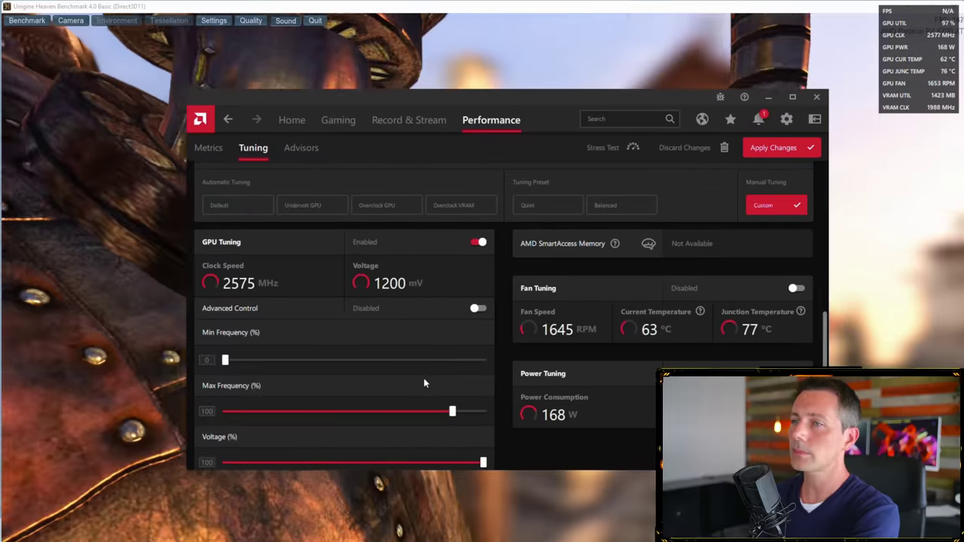
- Enable Advanced Control and set Max Frequency to 2404 MHz and voltage to 1100 mV
scroll(475, 418, down, 3)
click(477, 183)
mouse_move(420, 292)
mouse_down()
mouse_move(411, 292)
mouse_move(430, 297)
mouse_up()
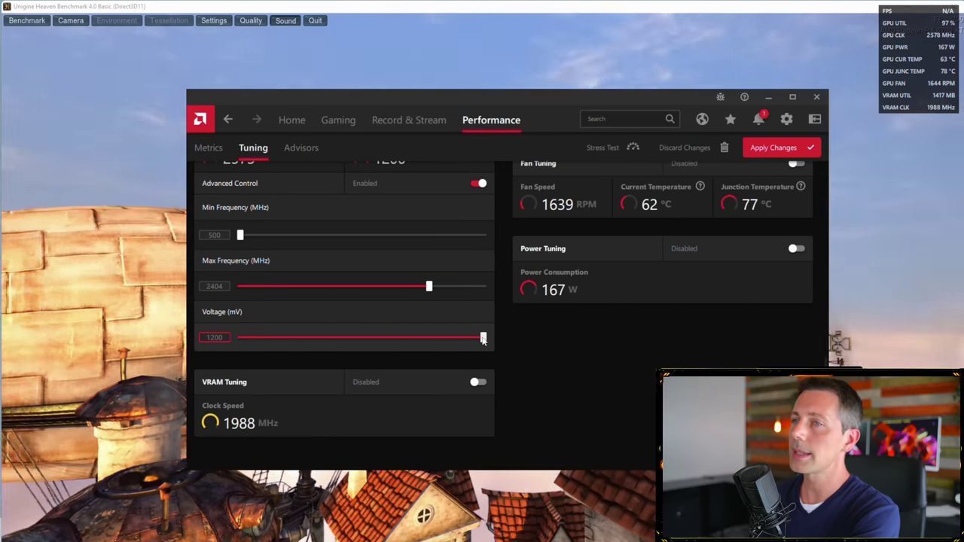
drag(483, 339, 399, 343)
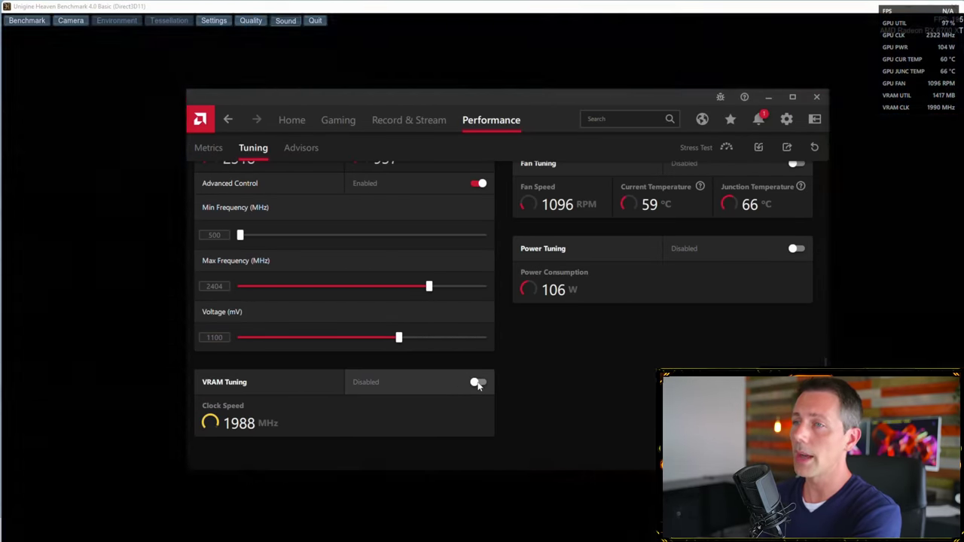
- Turn on VRAM Tuning and its Advanced Control
click(477, 382)
scroll(389, 361, down, 2)
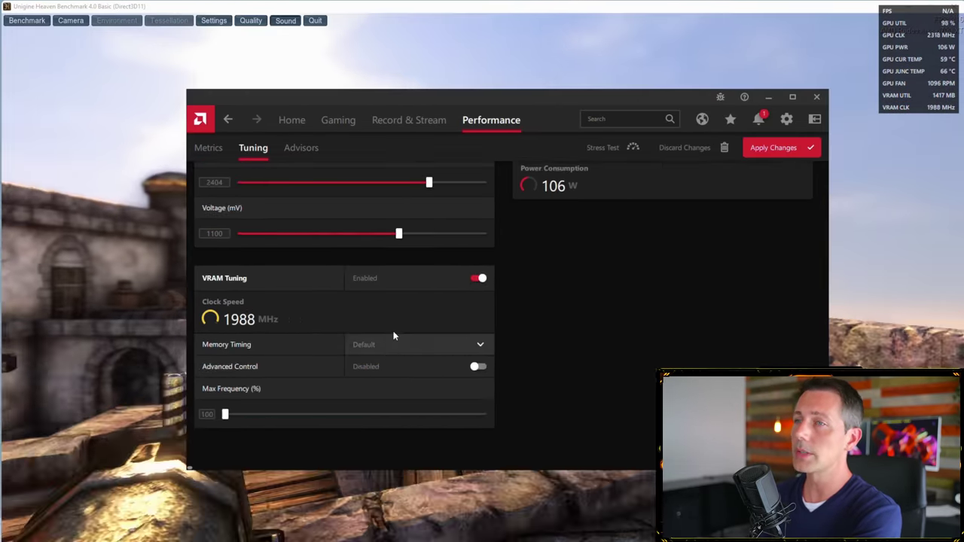
click(475, 277)
click(477, 373)
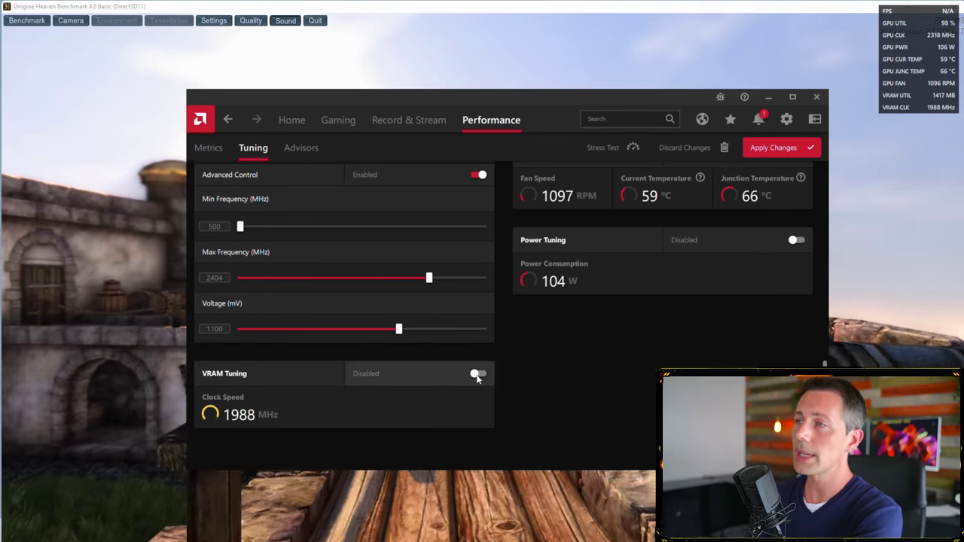
scroll(456, 369, down, 1)
drag(226, 491, 538, 500)
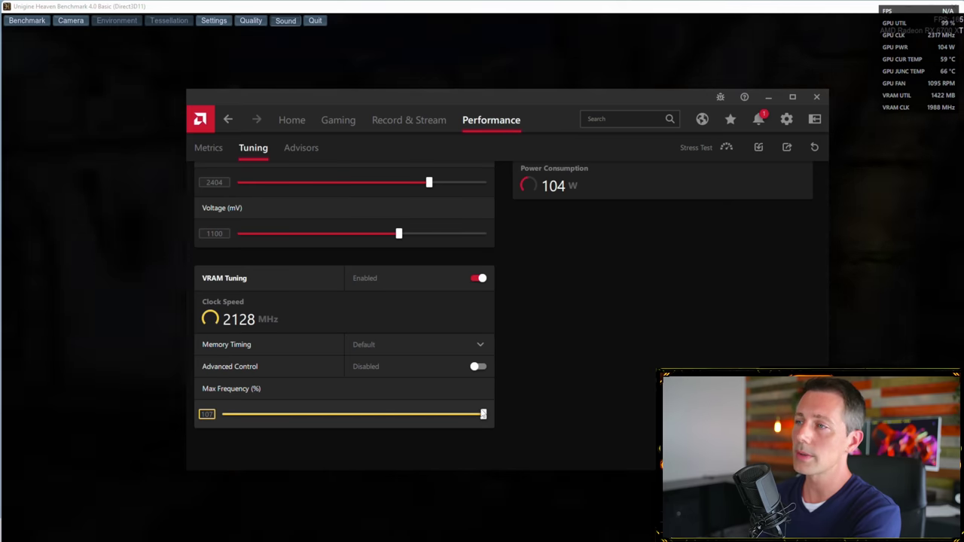
click(480, 367)
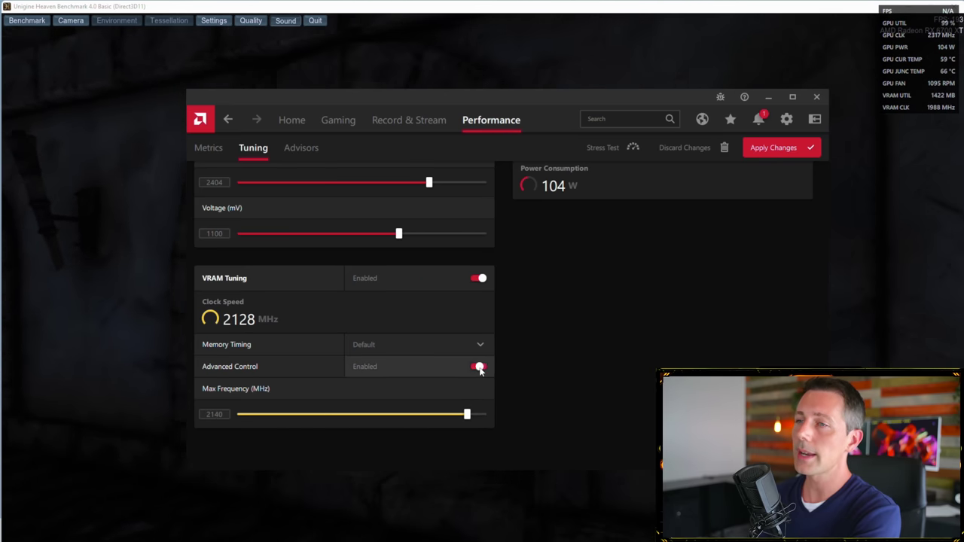
- Set the VRAM Max Frequency to 2150 MHz and apply it
drag(469, 424, 510, 417)
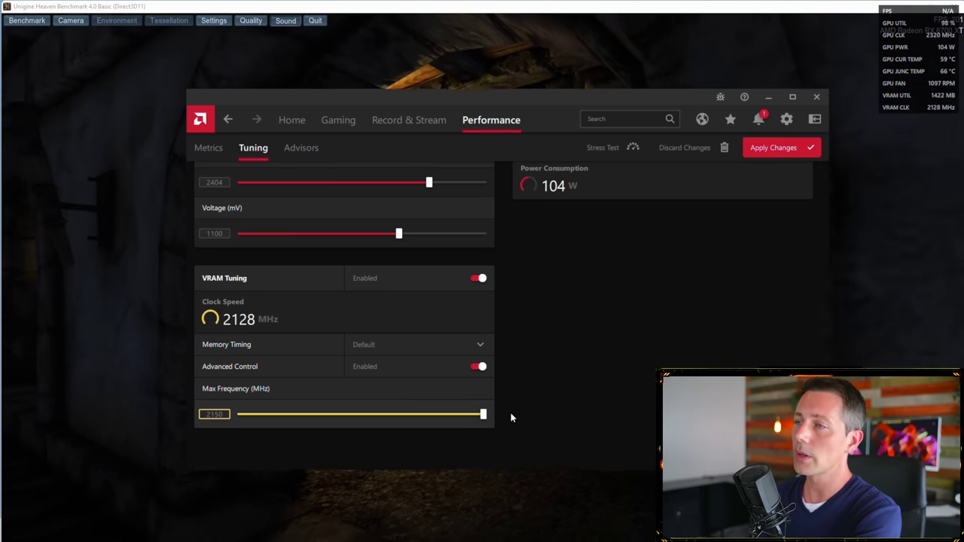
click(744, 149)
double_click(214, 414)
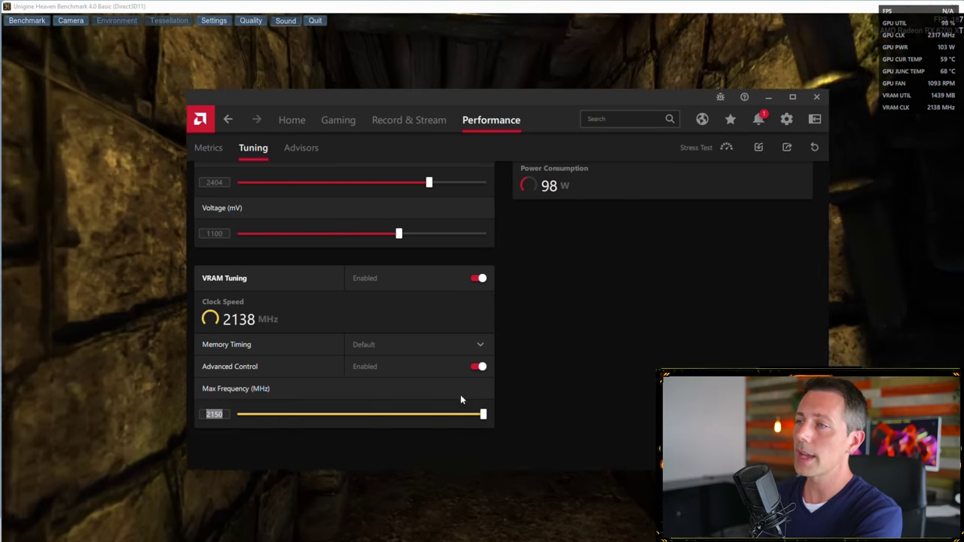
key(BackSpace)
text(2000)
drag(240, 415, 579, 418)
click(770, 150)
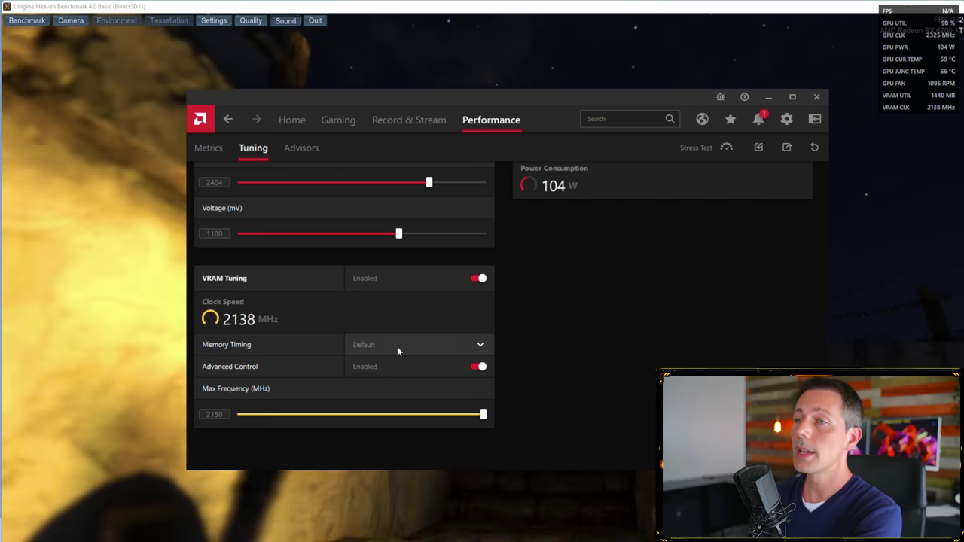
- Leave Memory Timing on Default and apply the pending VRAM changes
click(410, 345)
click(417, 345)
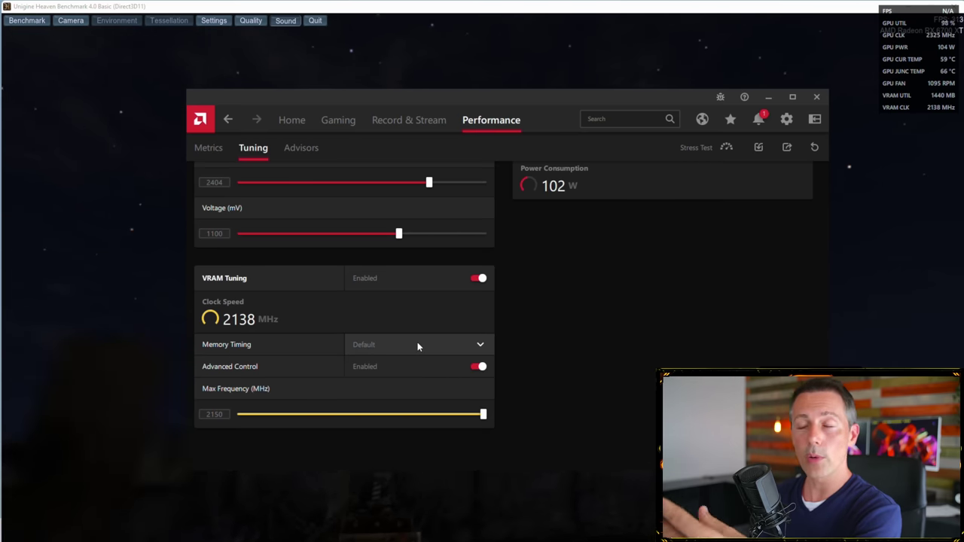
click(420, 344)
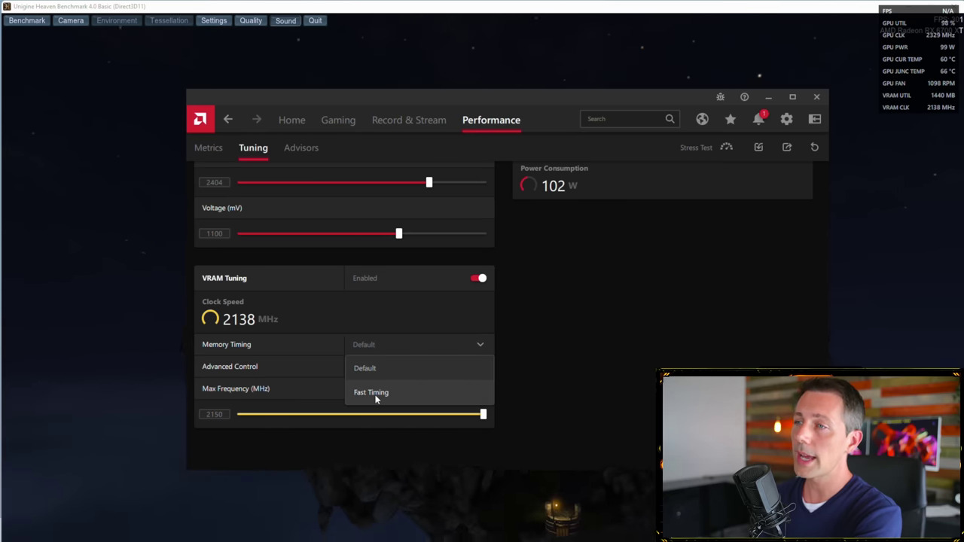
click(378, 369)
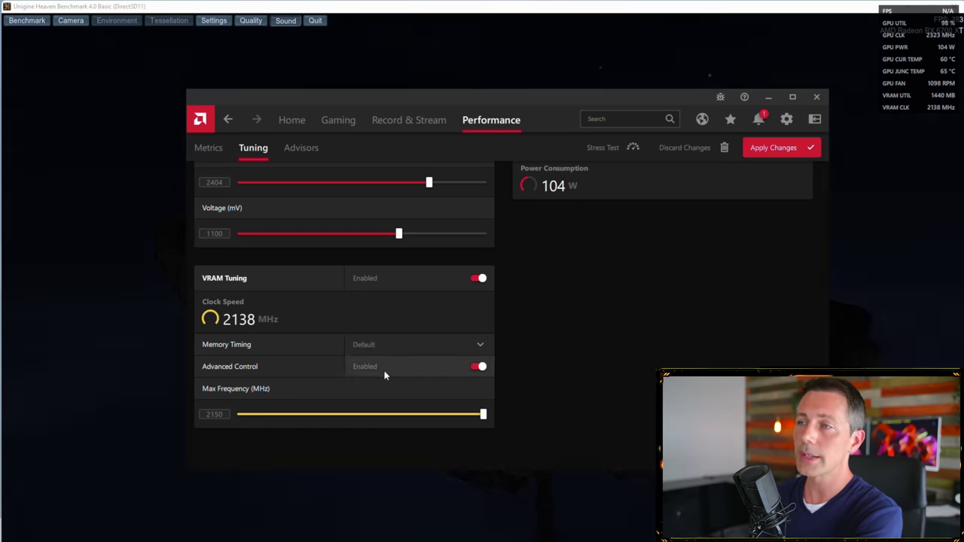
click(392, 347)
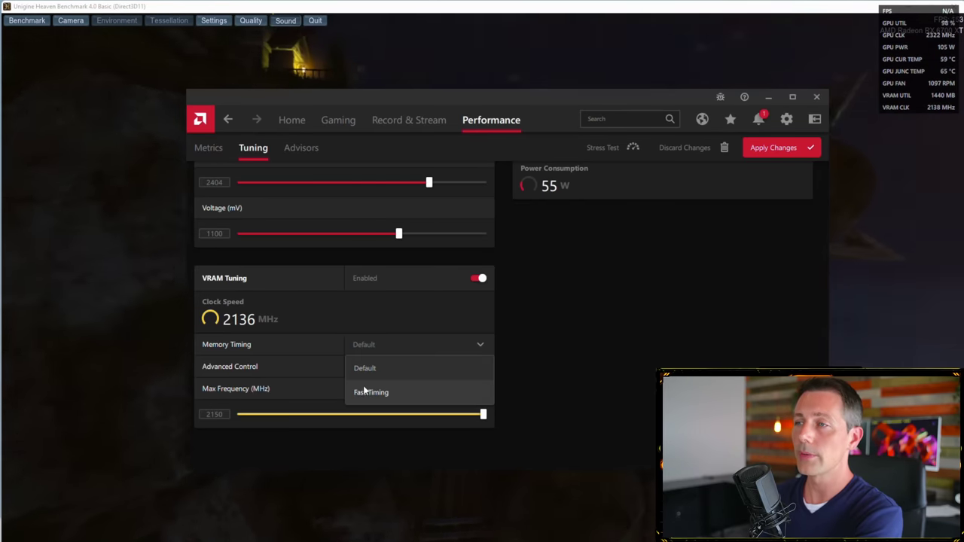
click(377, 367)
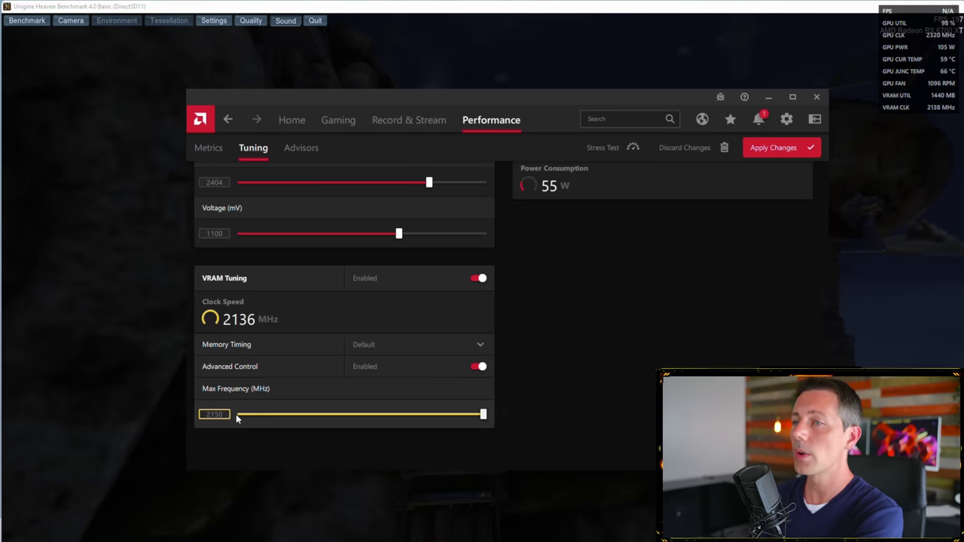
click(775, 151)
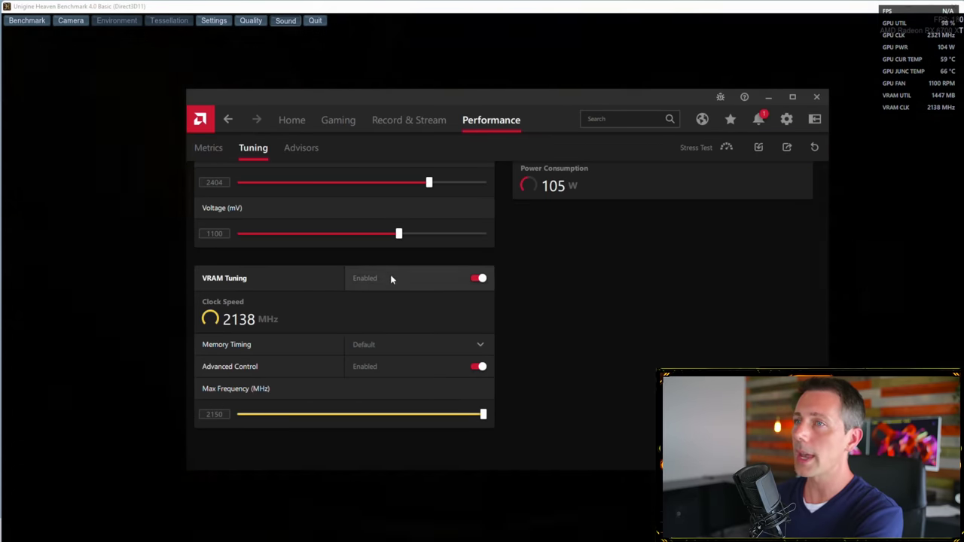
scroll(346, 289, up, 2)
scroll(341, 292, up, 2)
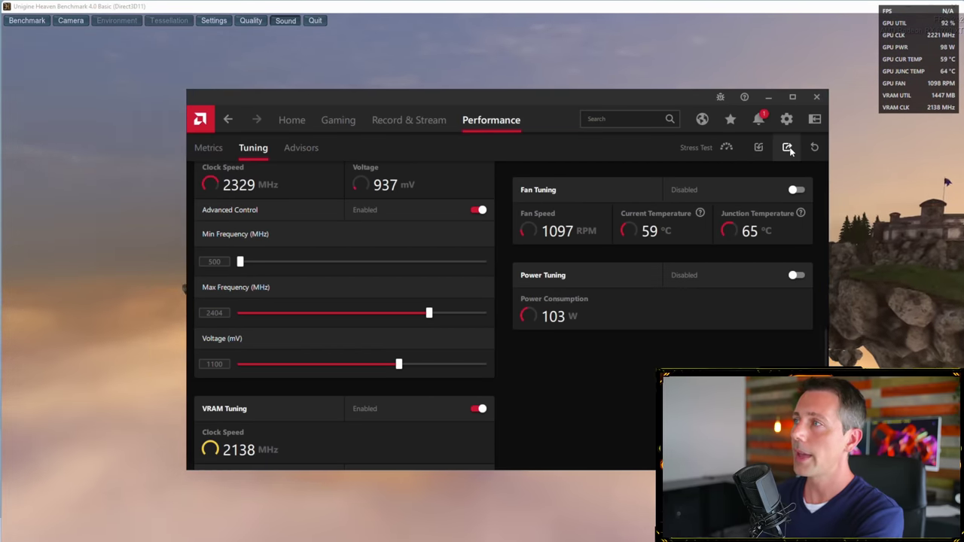
- Export the current tuning profile to a file named RX6700XTUndervolt
click(788, 148)
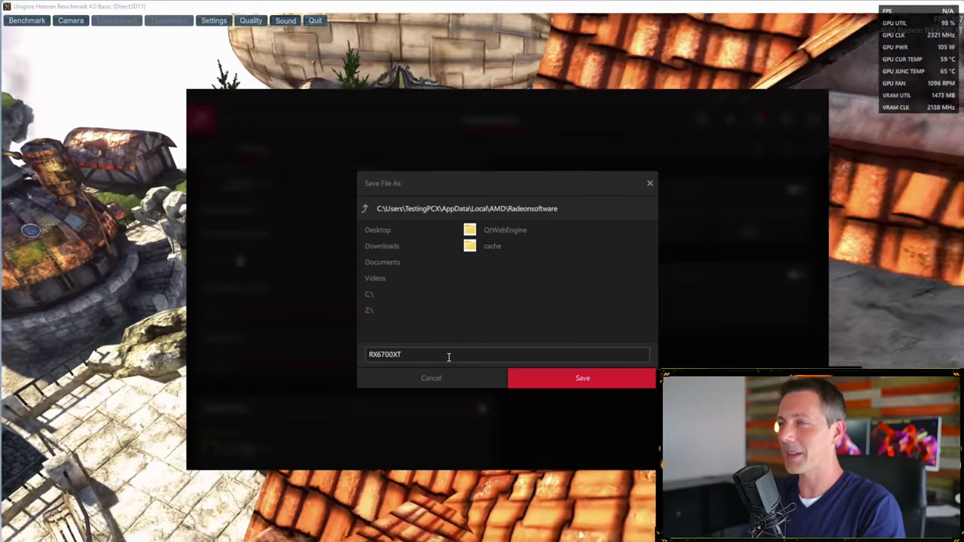
text(Under)
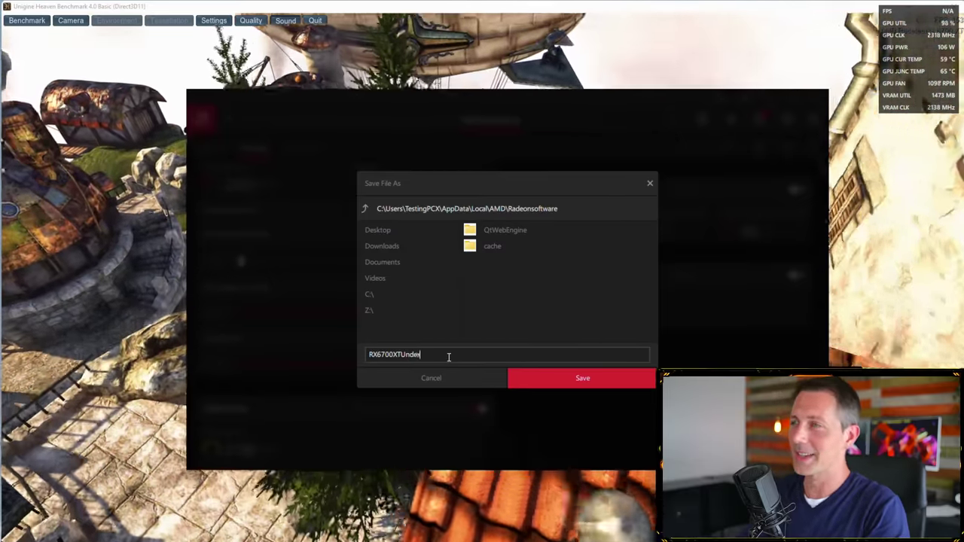
text(volt)
click(552, 375)
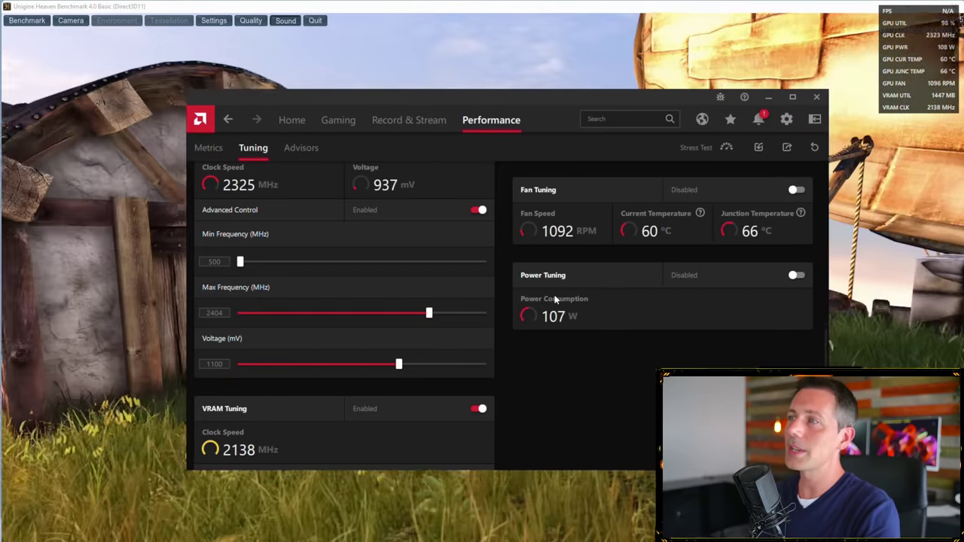
- Scroll through the Tuning page down to the VRAM Tuning Max Frequency control
scroll(554, 300, down, 3)
scroll(624, 286, up, 5)
scroll(627, 284, up, 2)
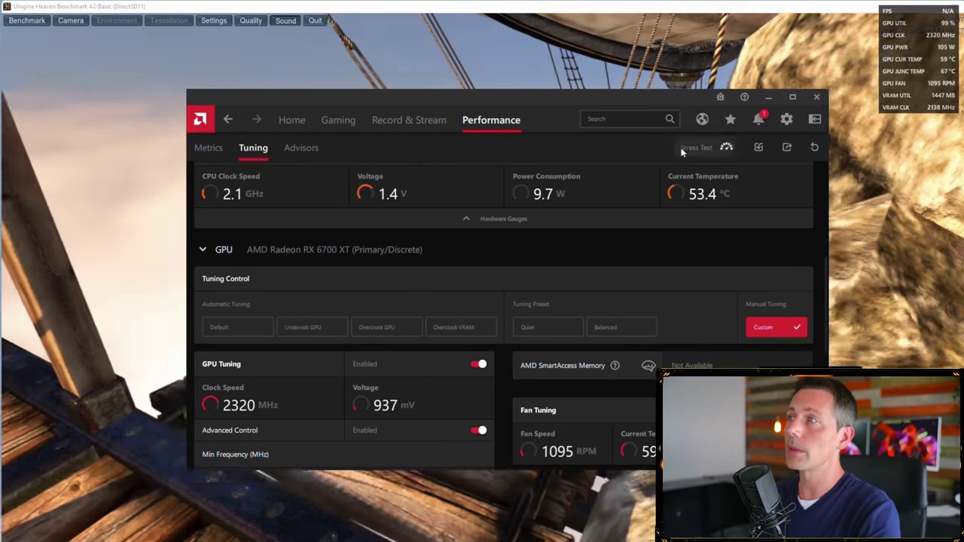
scroll(641, 304, down, 5)
drag(411, 99, 326, 89)
scroll(341, 293, up, 5)
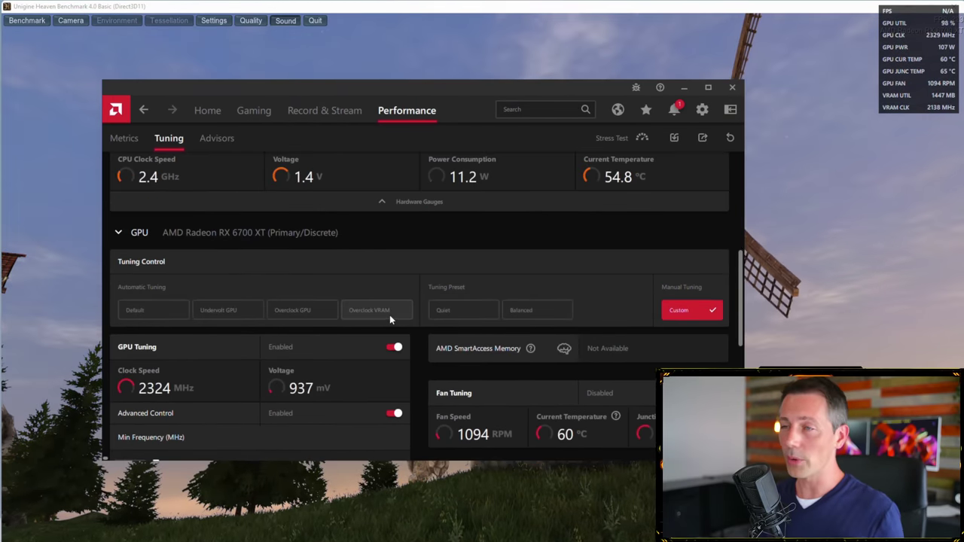
scroll(389, 319, down, 6)
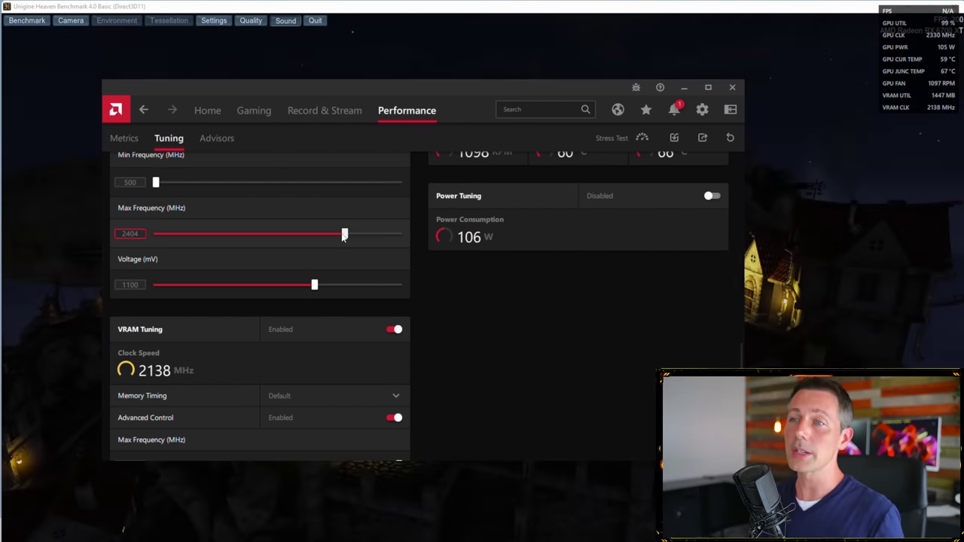
scroll(348, 367, down, 1)
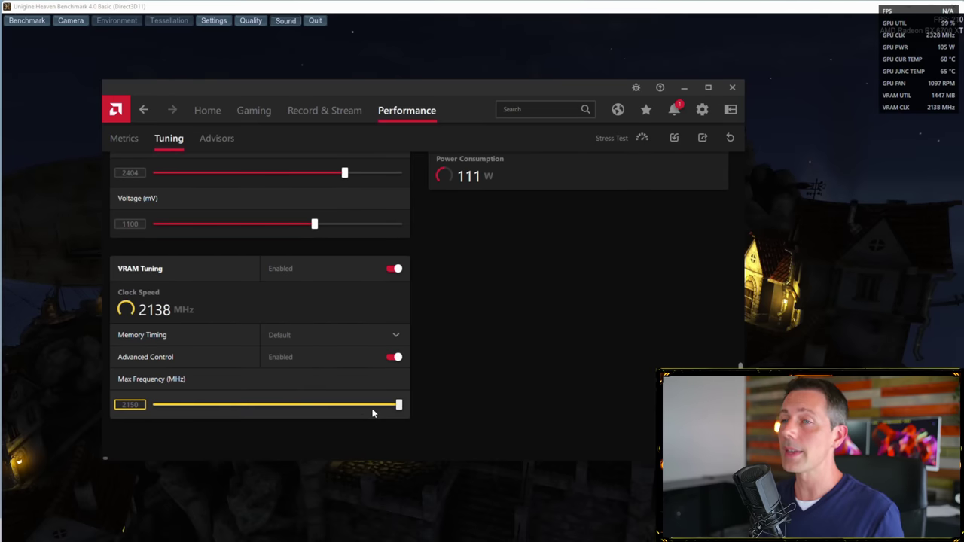
- Set VRAM Max Frequency to 2150 MHz and apply, repeating once to confirm
drag(154, 403, 530, 409)
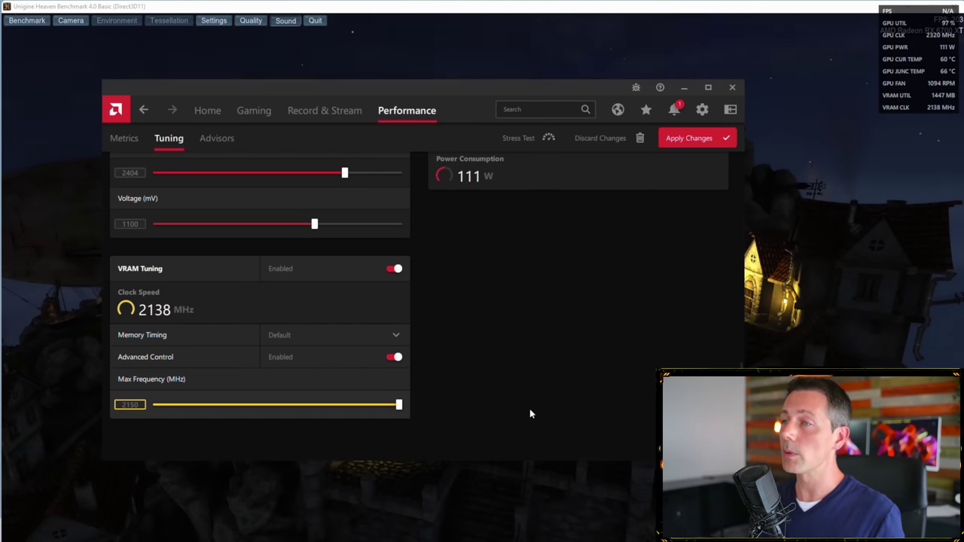
click(677, 143)
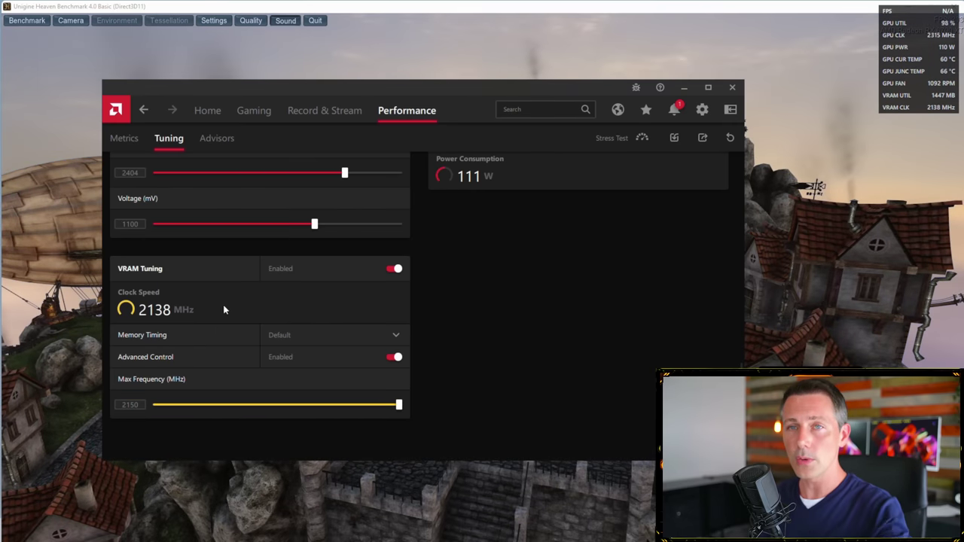
scroll(226, 298, up, 2)
scroll(226, 316, up, 1)
scroll(225, 326, down, 3)
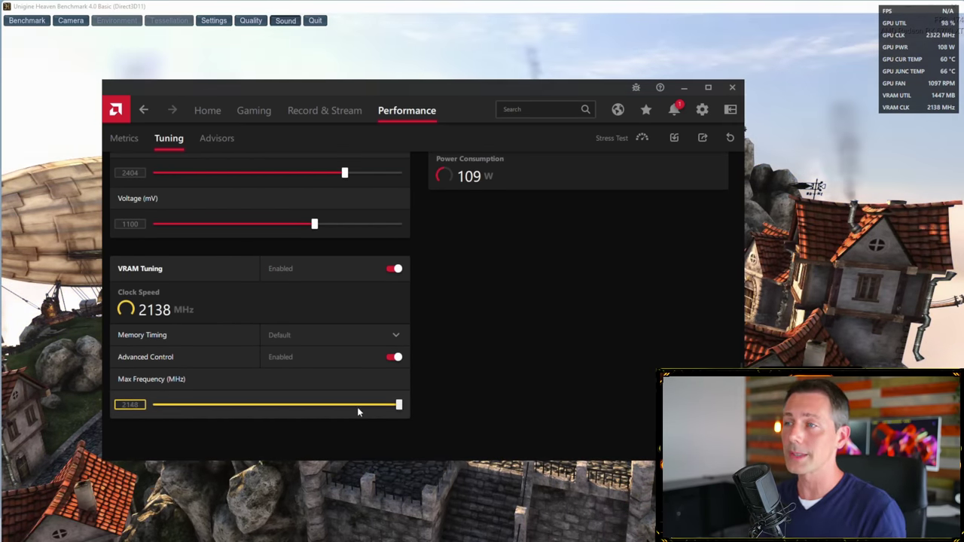
drag(335, 412, 484, 394)
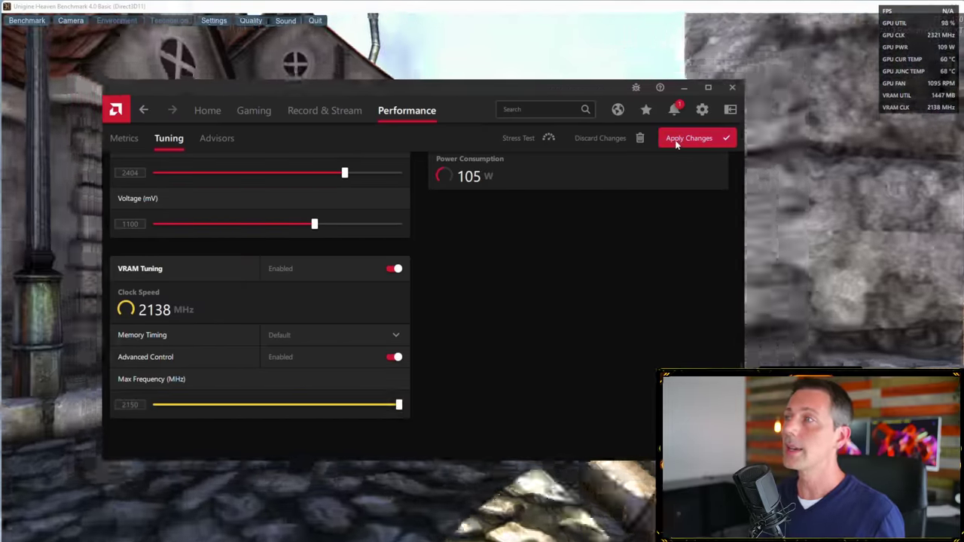
click(680, 140)
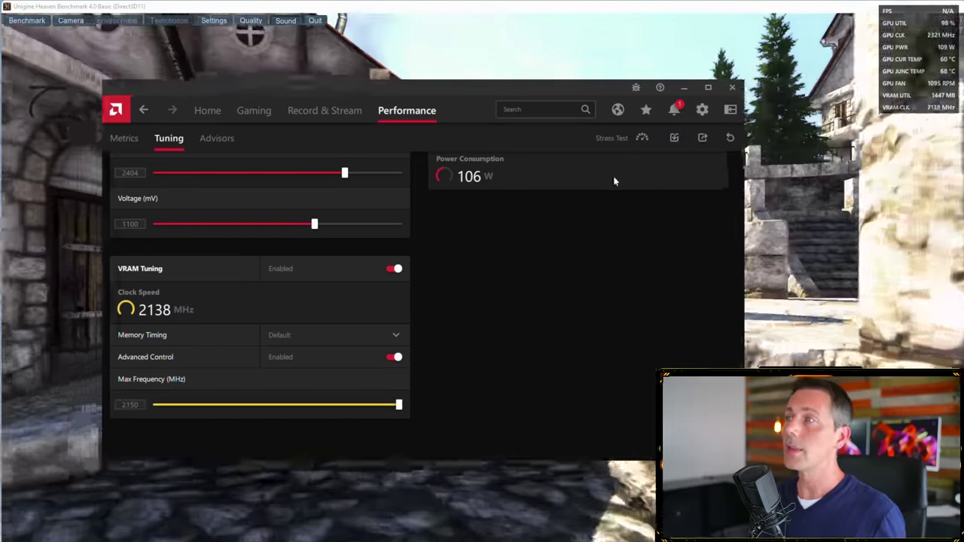
- Nudge VRAM Max Frequency down, apply, then restore 2150 MHz and apply again
scroll(329, 319, up, 1)
scroll(329, 319, down, 1)
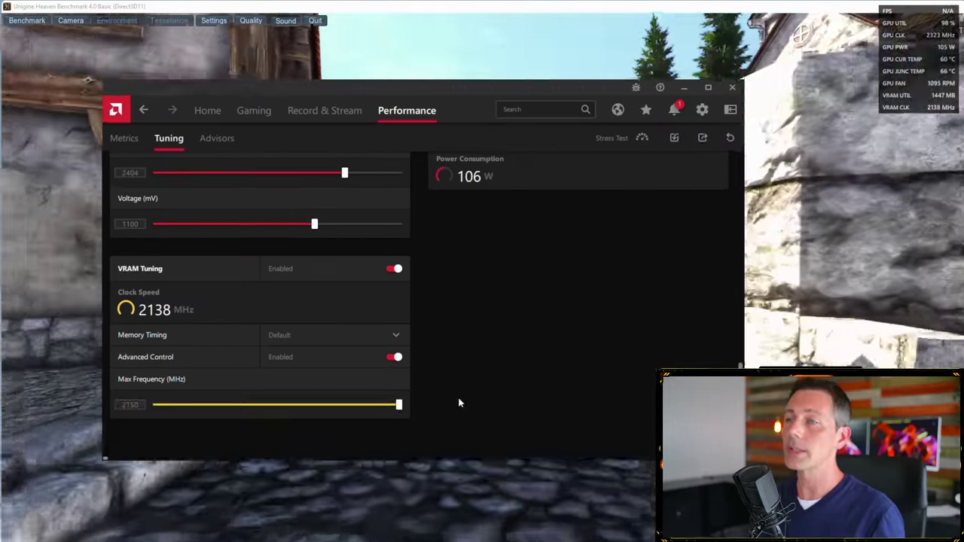
scroll(338, 371, up, 1)
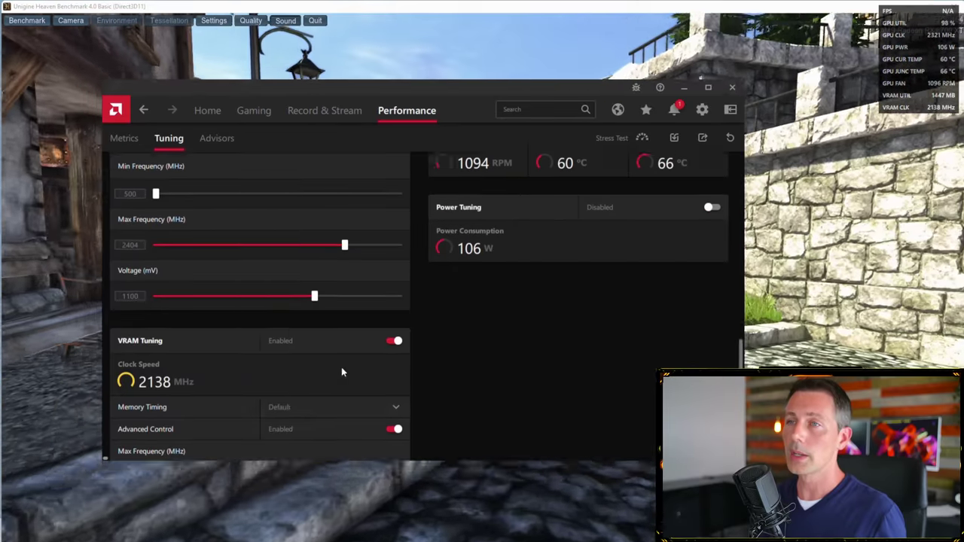
scroll(226, 369, down, 2)
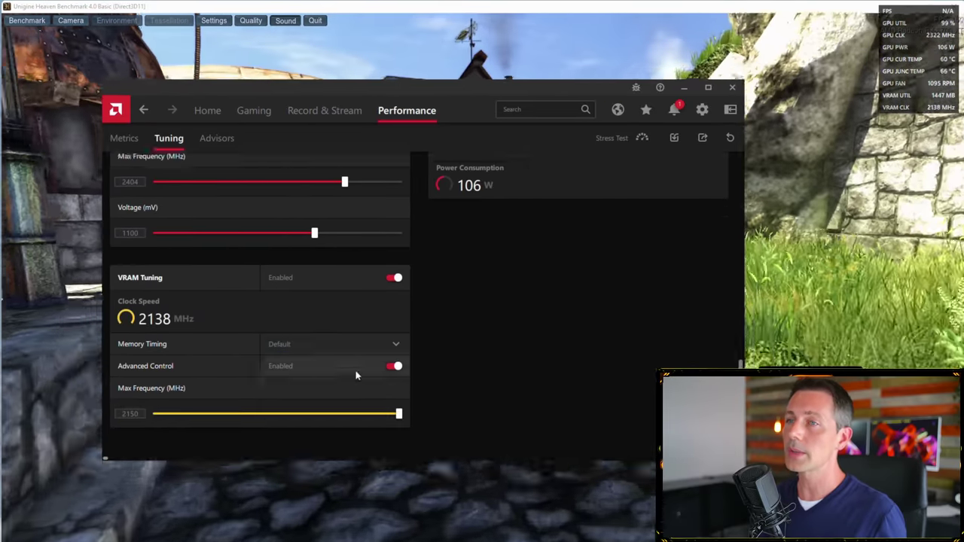
scroll(356, 375, up, 1)
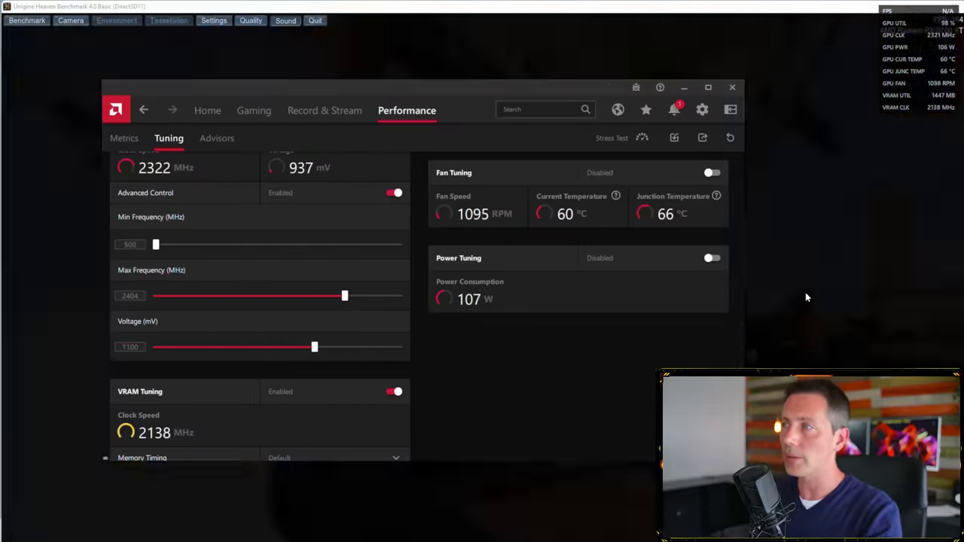
scroll(459, 306, down, 3)
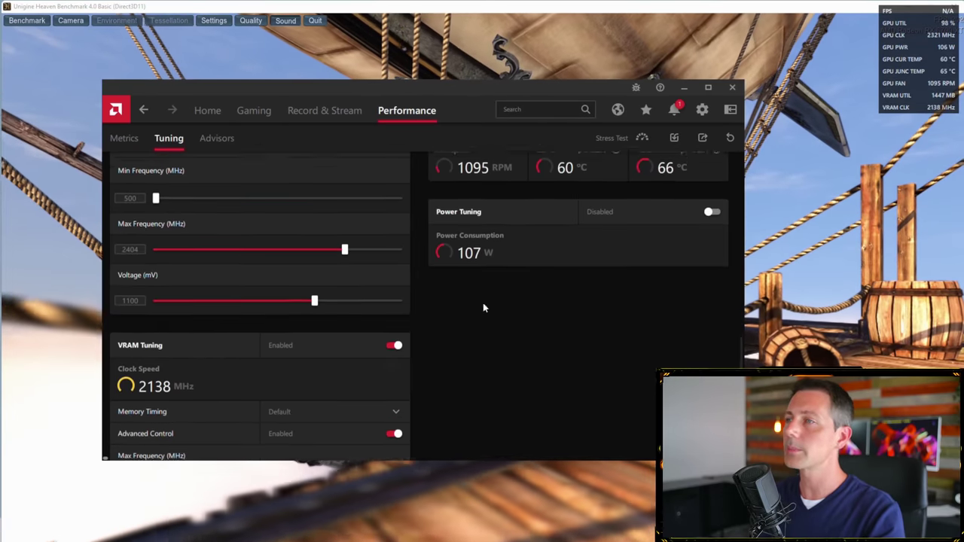
click(211, 402)
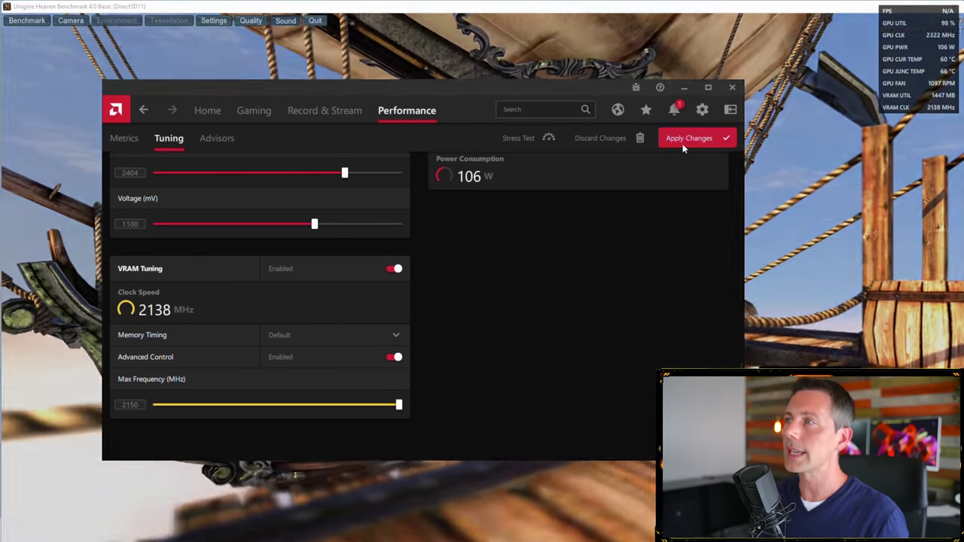
click(683, 146)
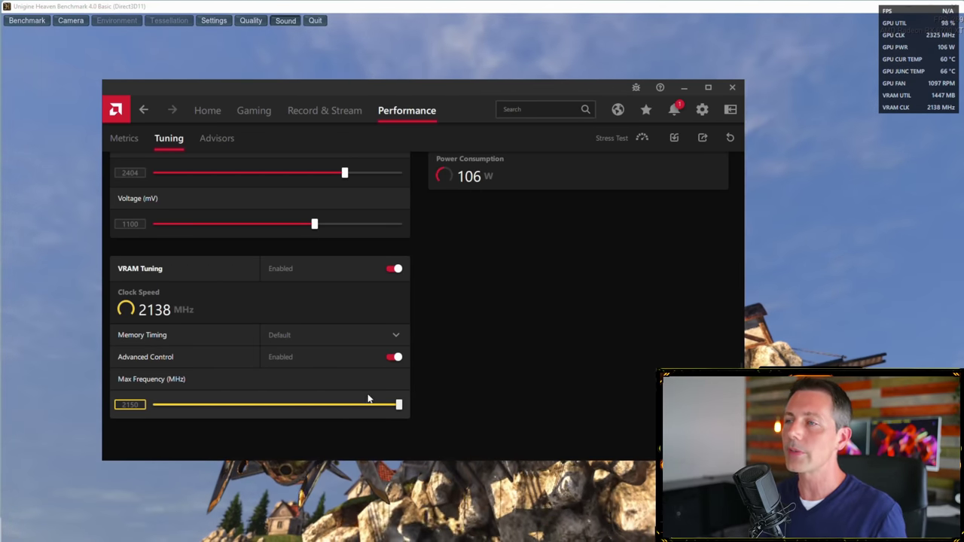
mouse_move(399, 405)
mouse_down()
mouse_move(172, 405)
mouse_move(398, 405)
mouse_up()
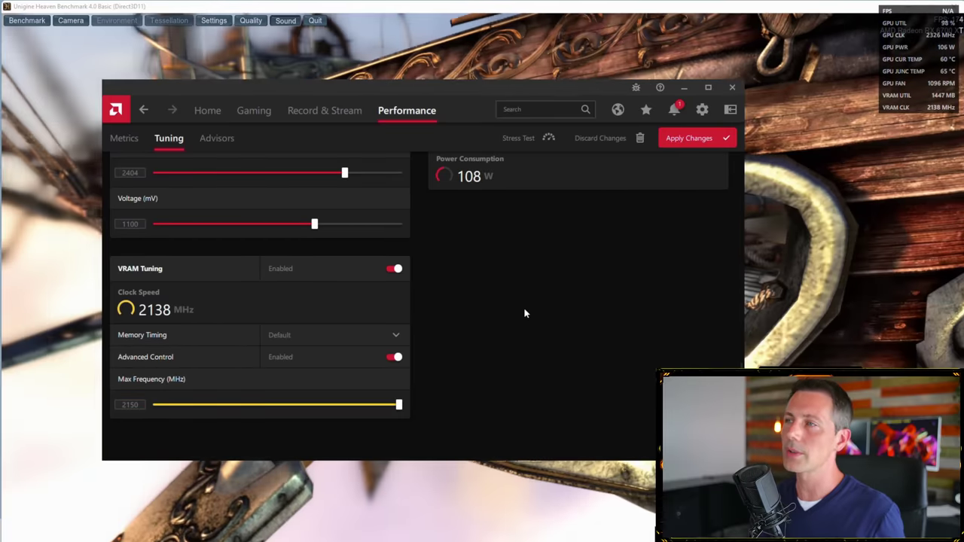
click(695, 142)
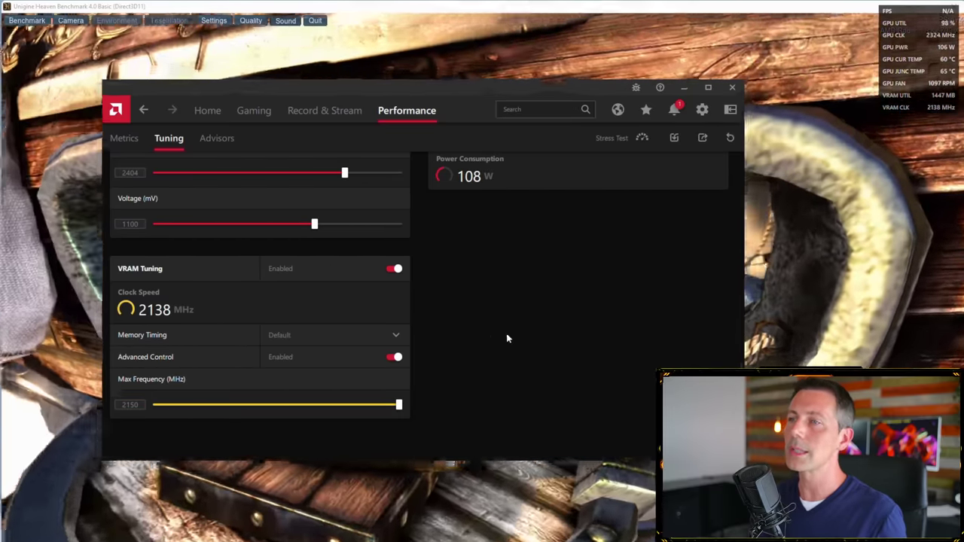
scroll(523, 330, up, 1)
scroll(524, 333, up, 1)
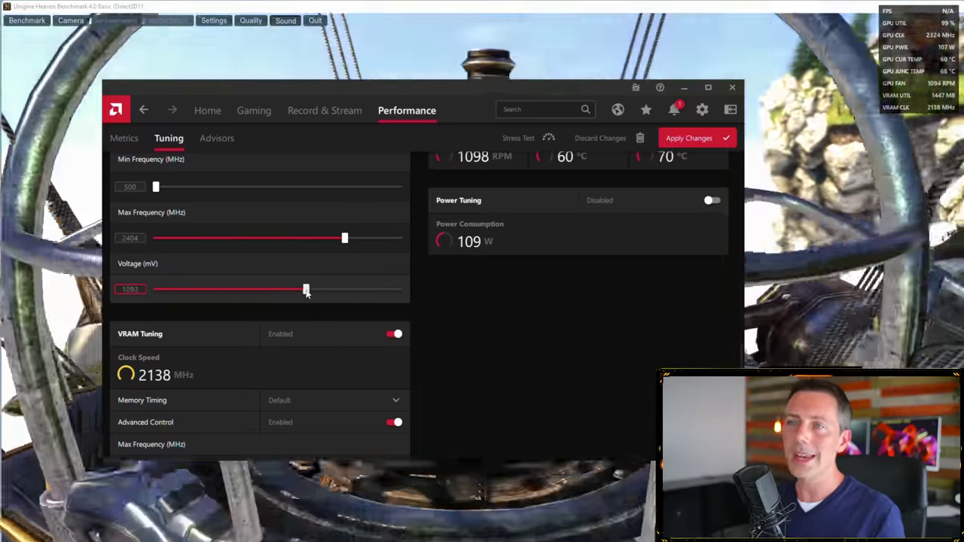
- Set the GPU voltage slider back to 1100 mV at 2404 MHz max frequency and apply the changes
mouse_move(307, 292)
mouse_down()
mouse_move(295, 292)
mouse_move(314, 293)
mouse_up()
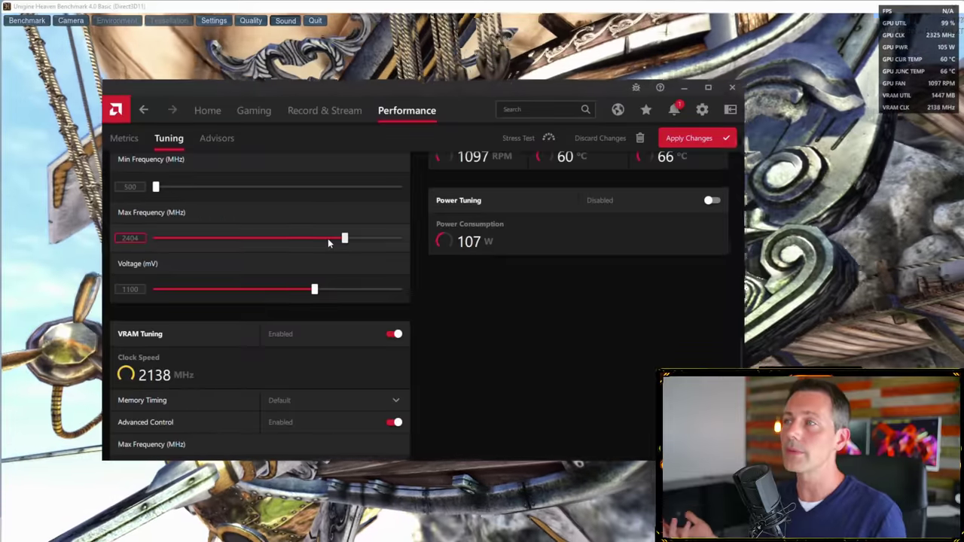
scroll(388, 268, down, 1)
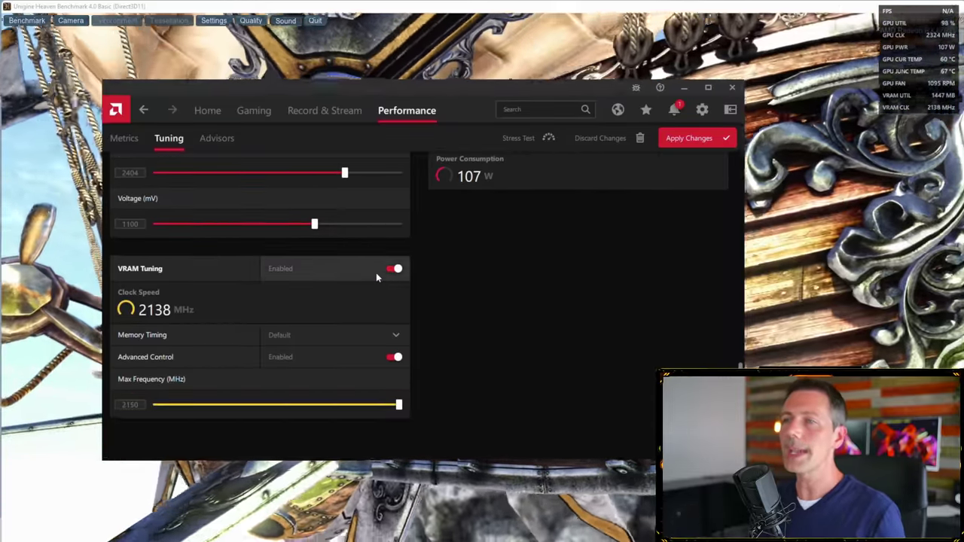
scroll(377, 277, up, 2)
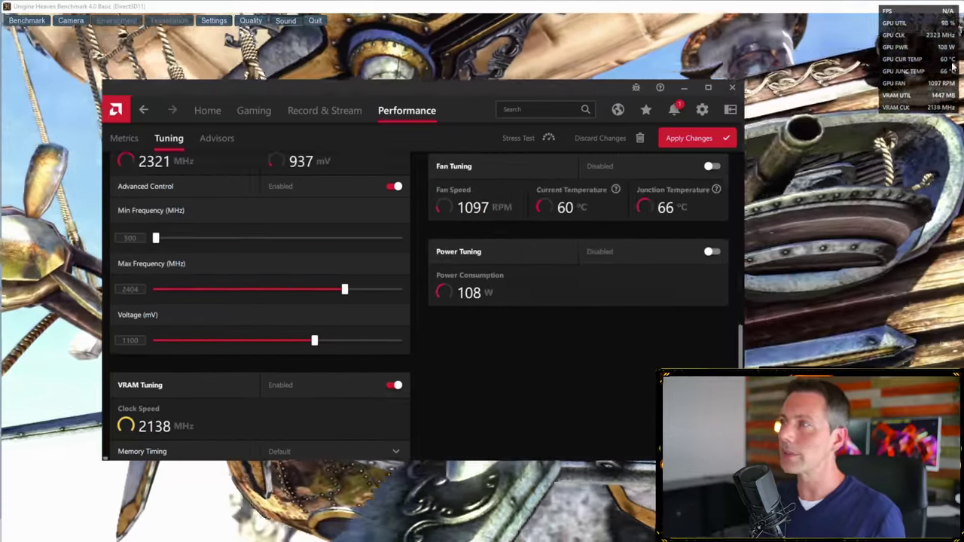
click(681, 139)
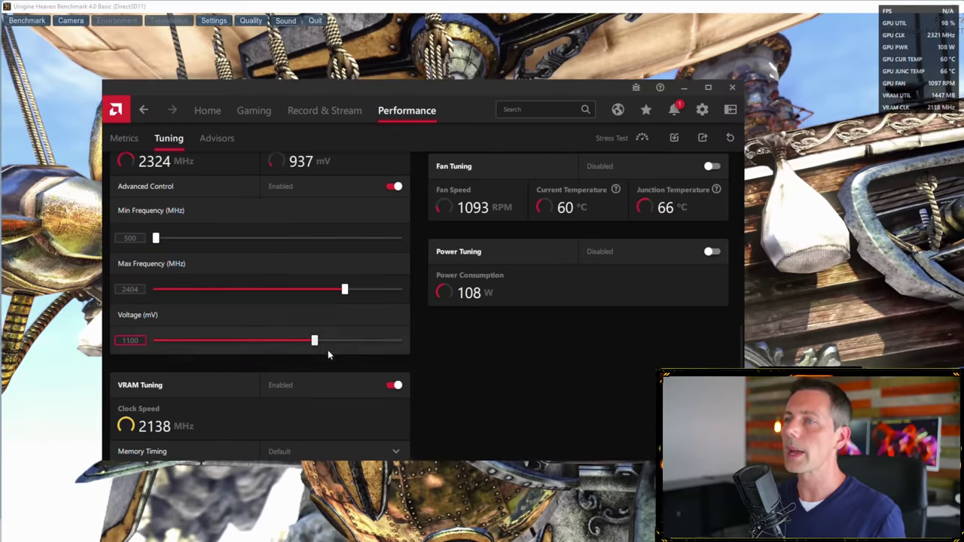
scroll(325, 351, down, 2)
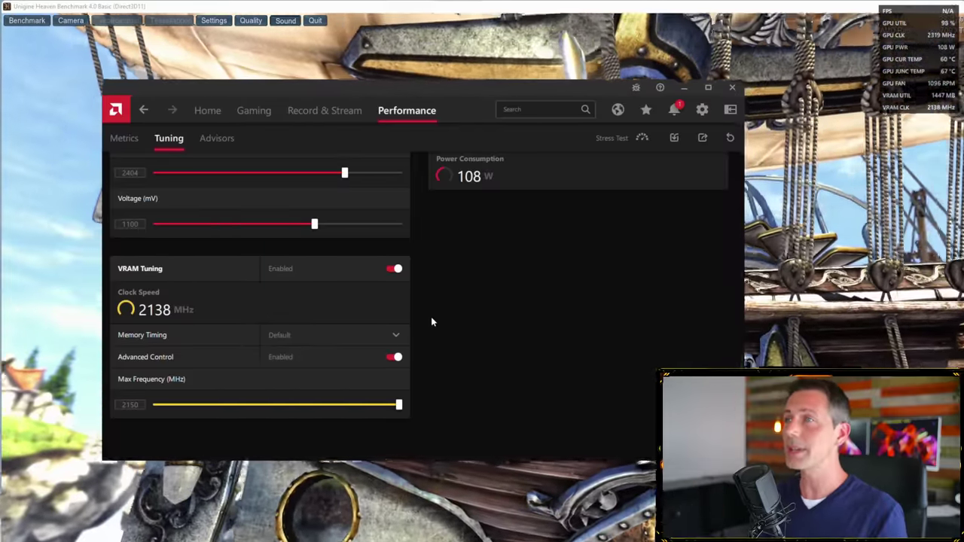
scroll(462, 306, up, 1)
drag(521, 89, 482, 86)
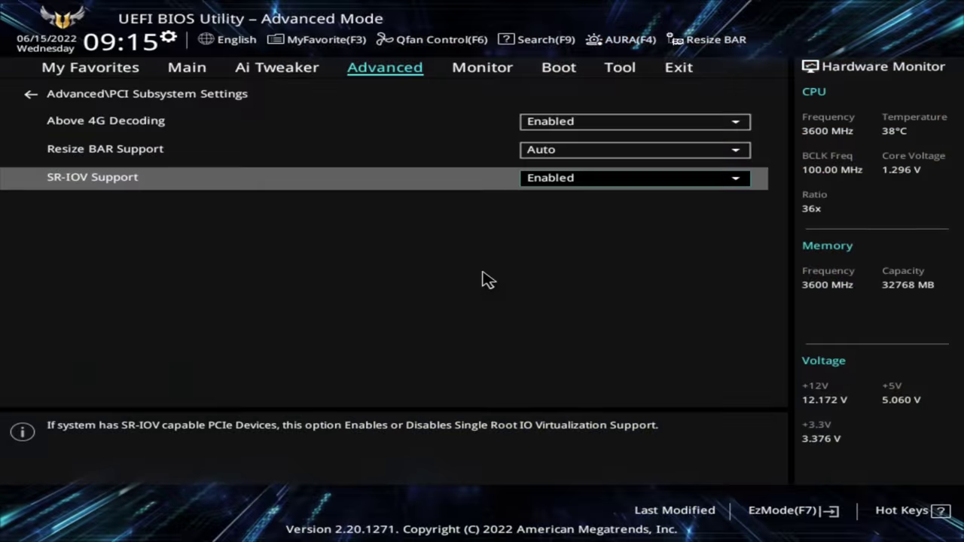
- Enable Above 4G Decoding and review the Resize BAR and SR-IOV Support settings in PCI Subsystem Settings
key(Up)
key(Up)
key(Down)
key(Up)
key(Return)
key(Down)
key(Up)
key(Return)
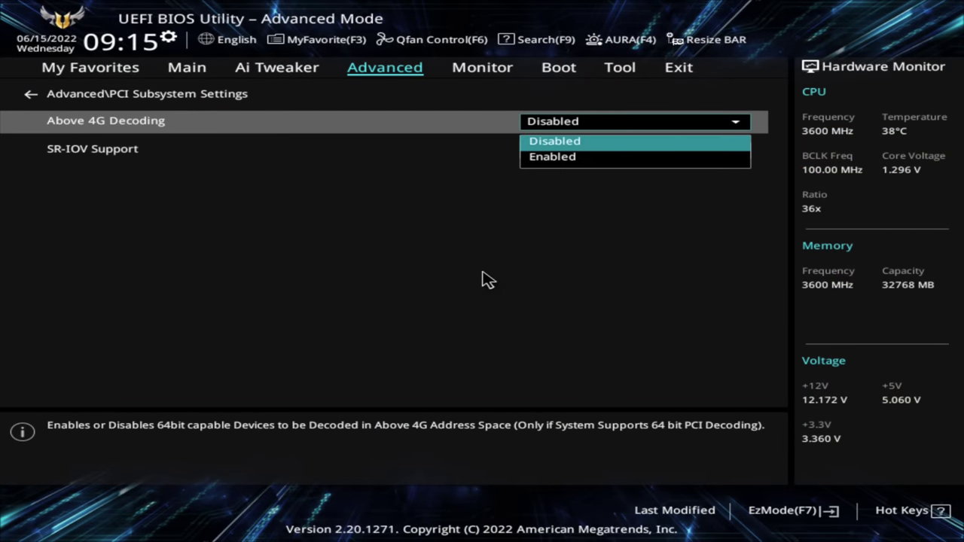
key(Down)
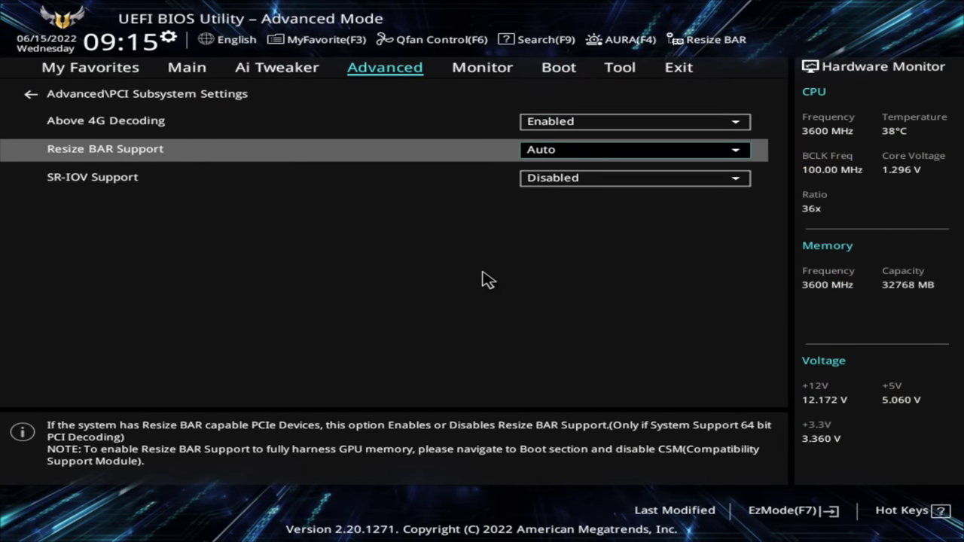
key(Down)
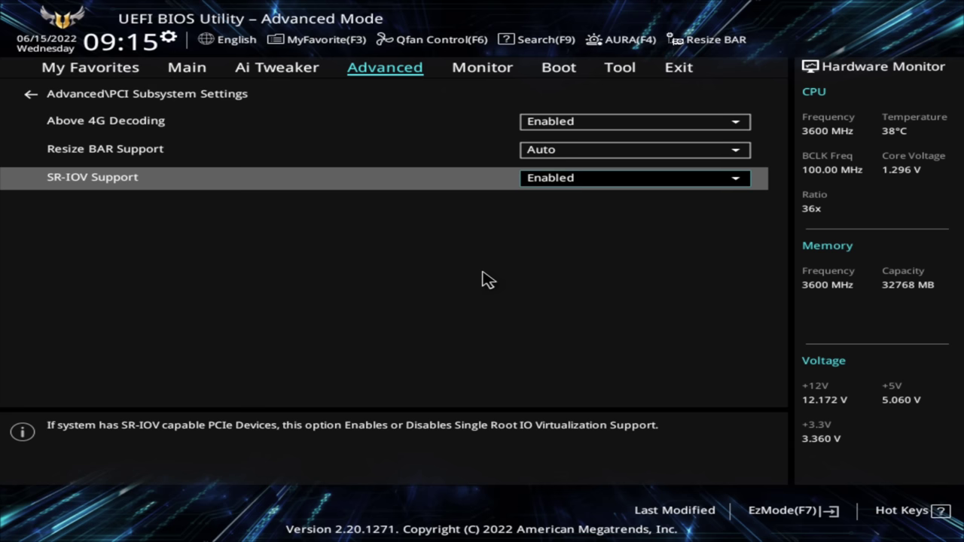
key(Escape)
- Return to the Advanced settings list and bring up the BIOS save-and-exit options with F10
key(Down)
key(Down)
key(Down)
key(Down)
key(Down)
key(Down)
key(Up)
key(Up)
key(Return)
key(Escape)
key(Down)
key(F10)
key(Return)
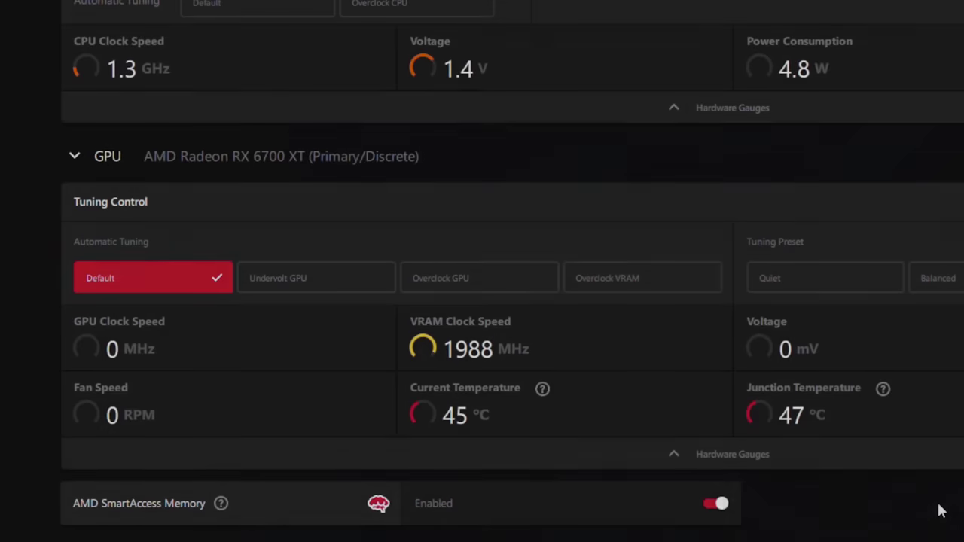